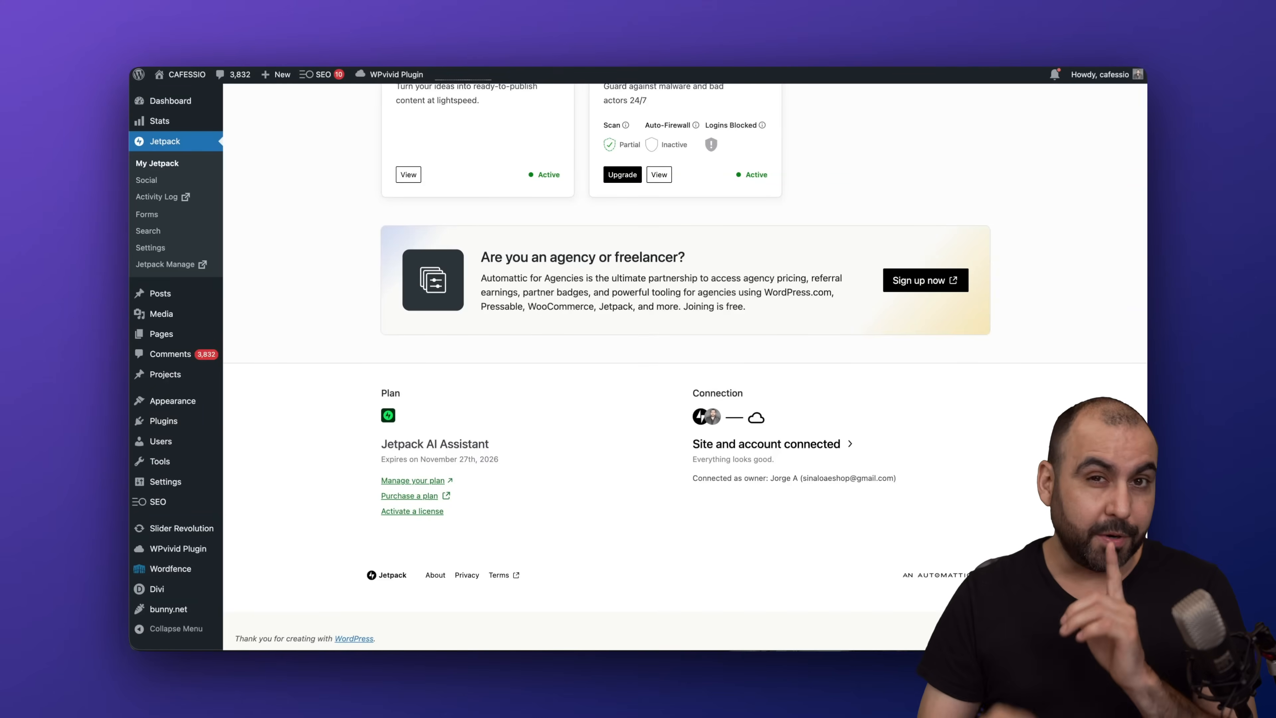
# - Create a new post in the default editor titled "What is the country with the biggest watch manufacturing?"
pyautogui.scroll(10, 684, 362)
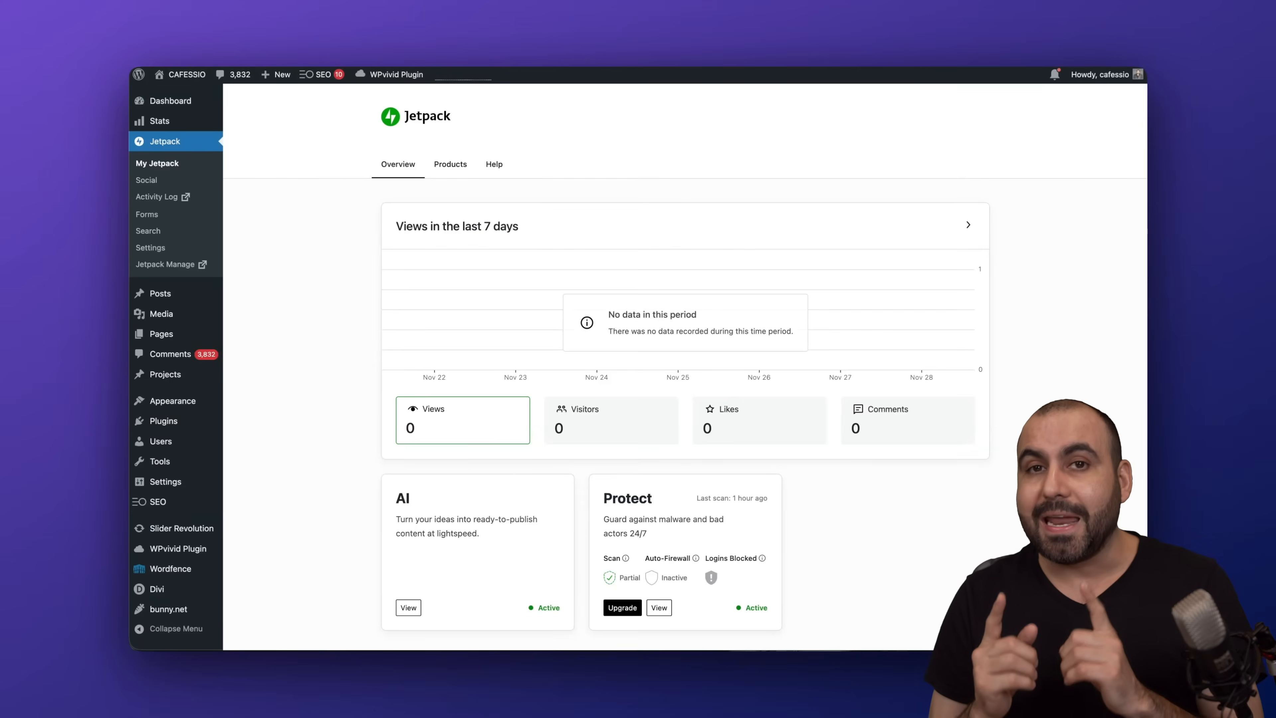
pyautogui.moveTo(160, 297)
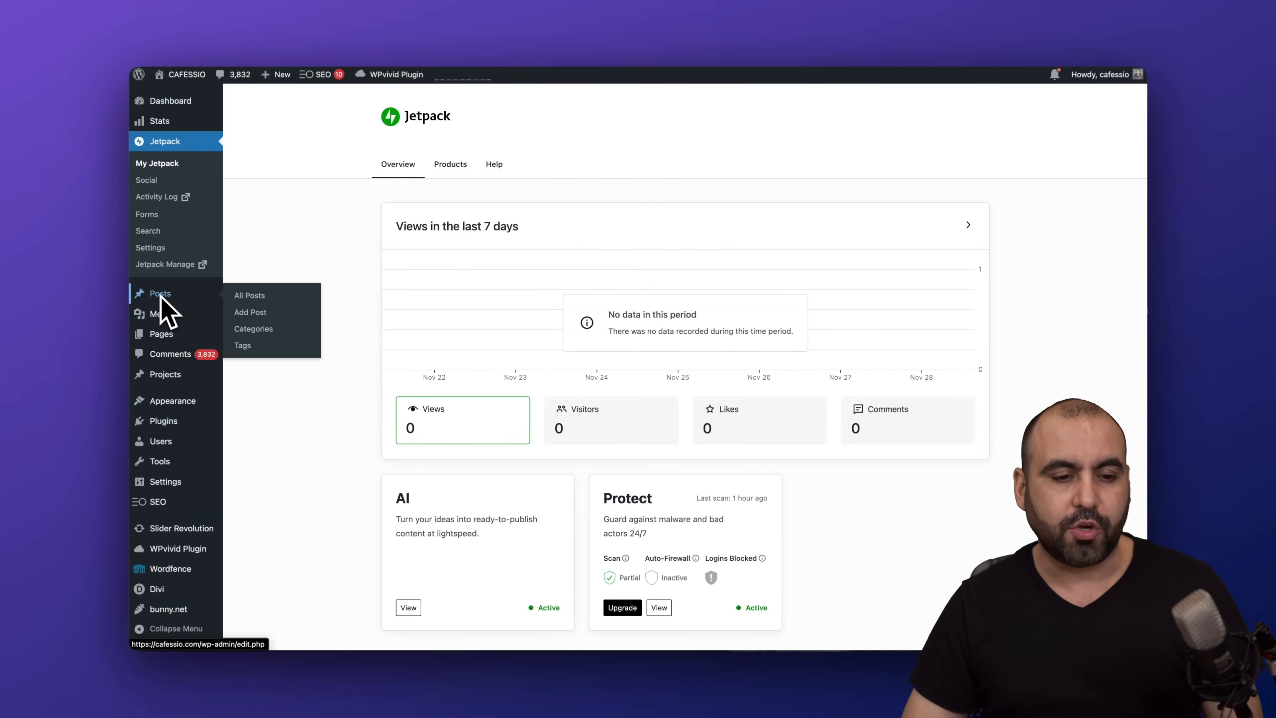
pyautogui.click(262, 314)
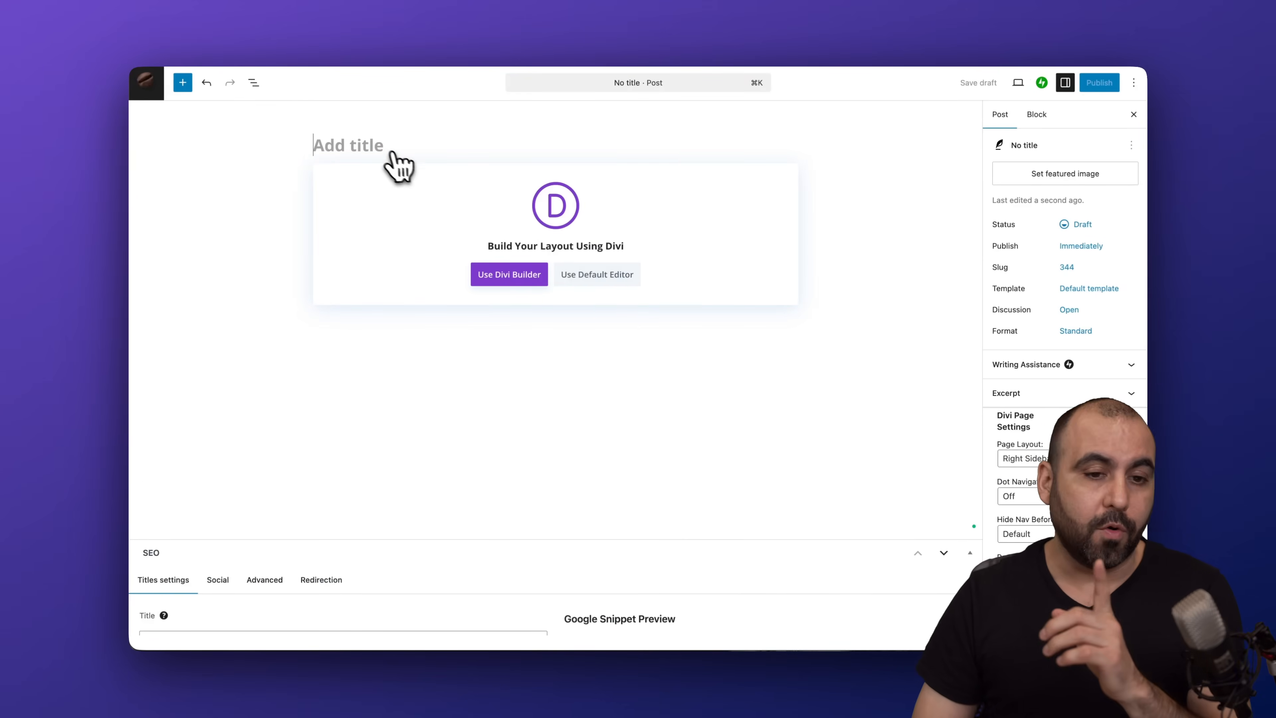
pyautogui.click(598, 275)
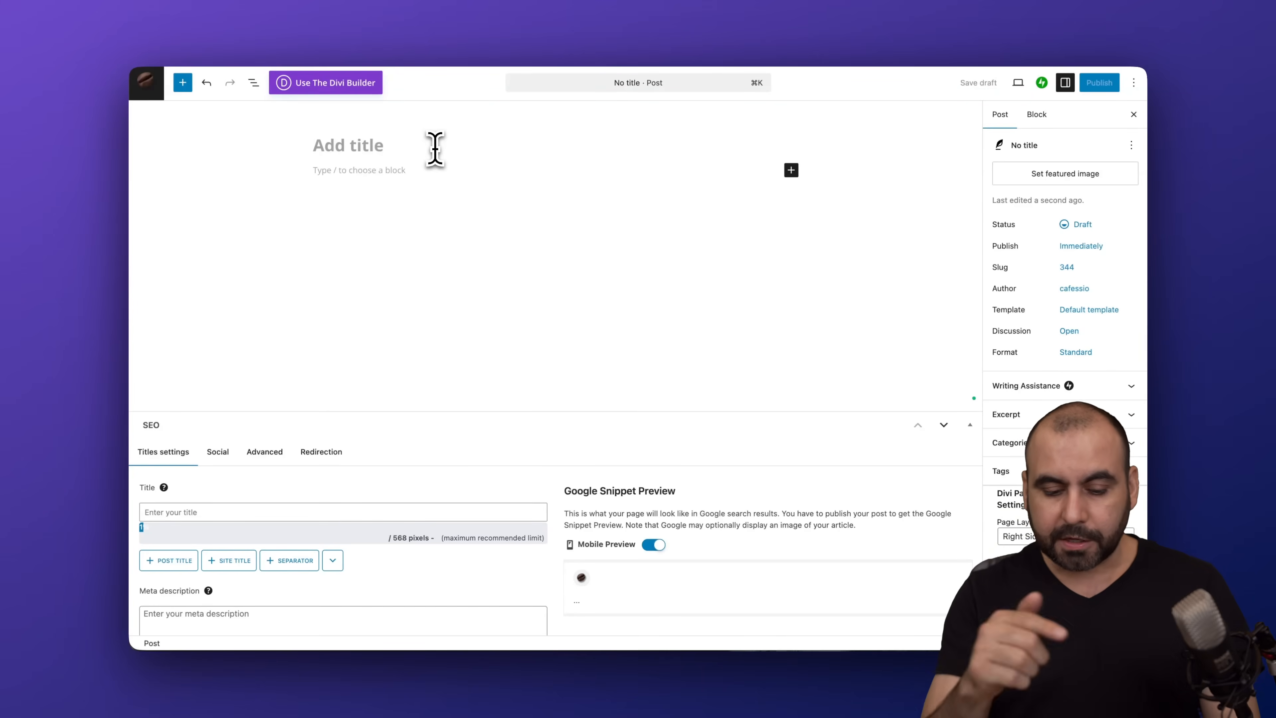
pyautogui.write('What is the country with the biggest watch manufacturing?')
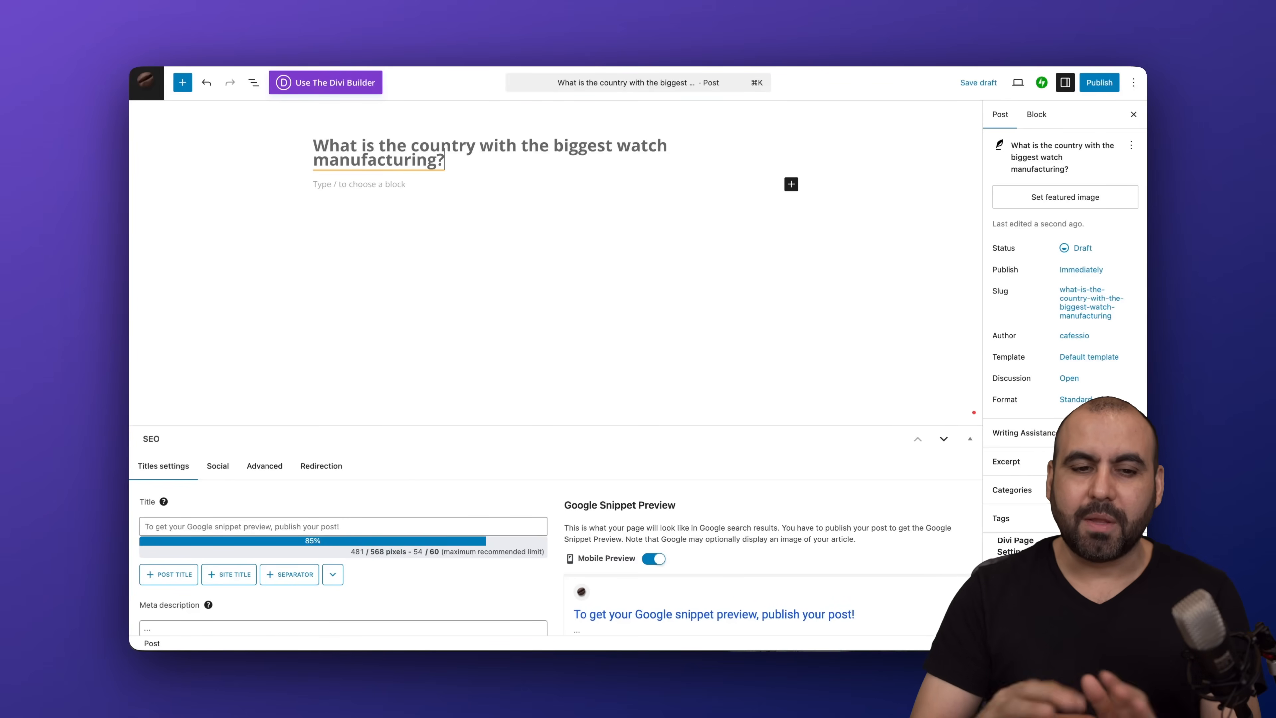
# - Insert an AI Assistant block in the empty body beneath the post title
pyautogui.click(522, 192)
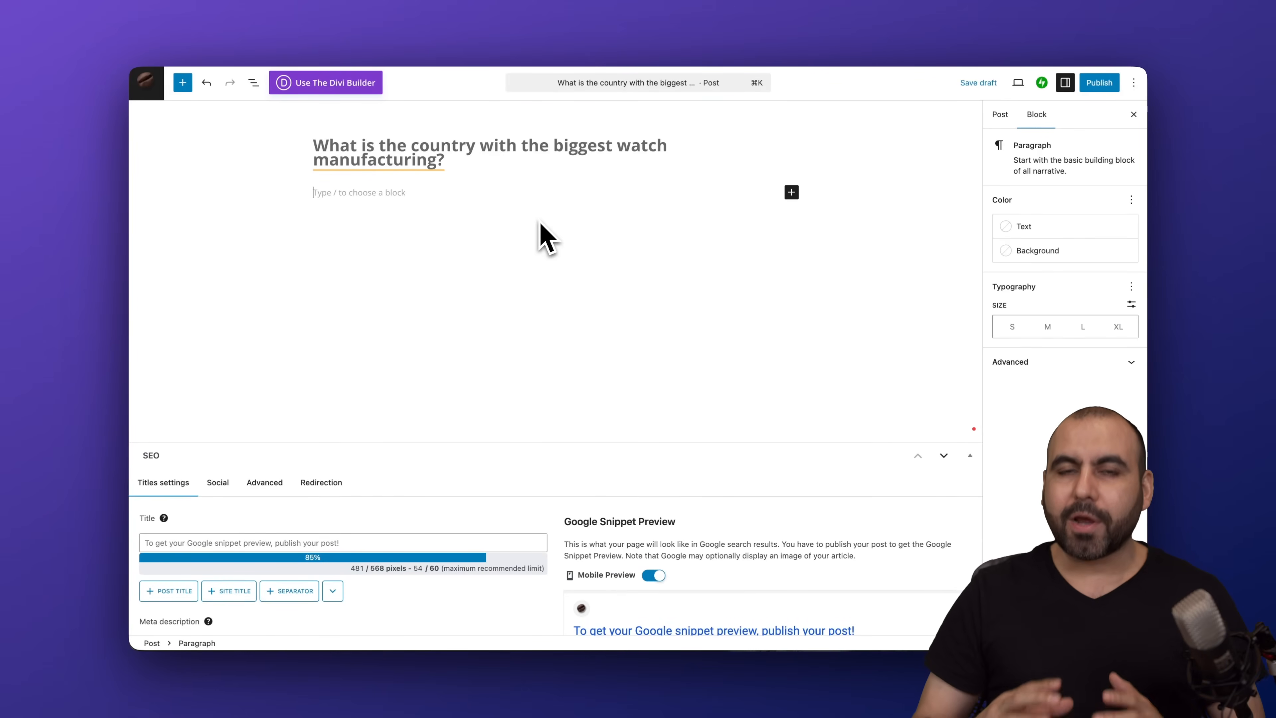
pyautogui.write('/ai')
pyautogui.click(415, 216)
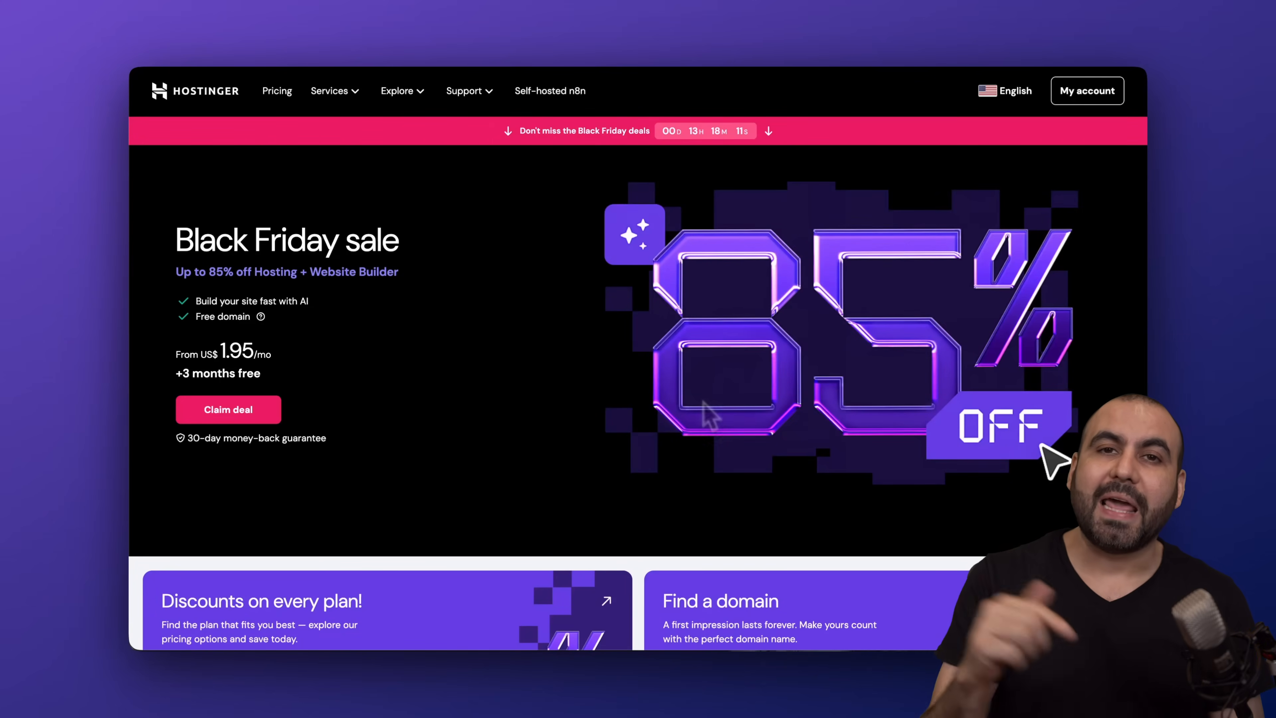
# - Switch to the Hostinger website and put the Business hosting plan in the cart with a 48-month period
pyautogui.scroll(-7, 712, 490)
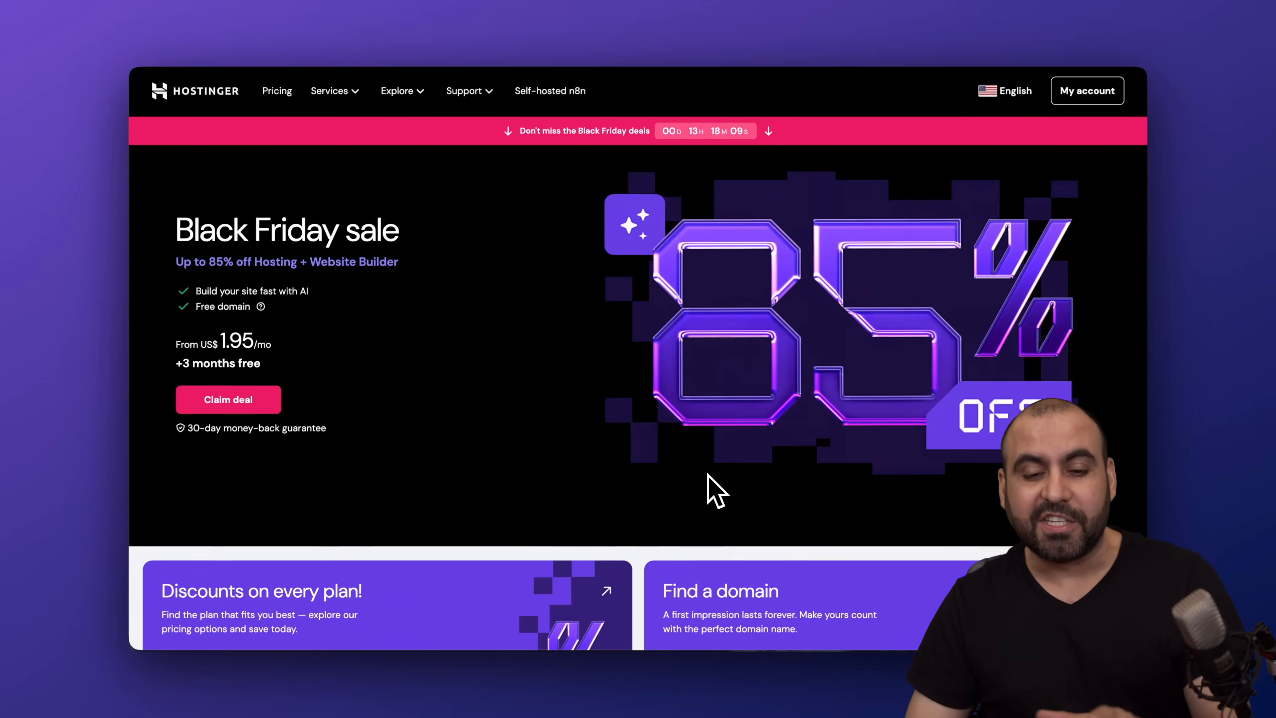
pyautogui.scroll(-15, 711, 490)
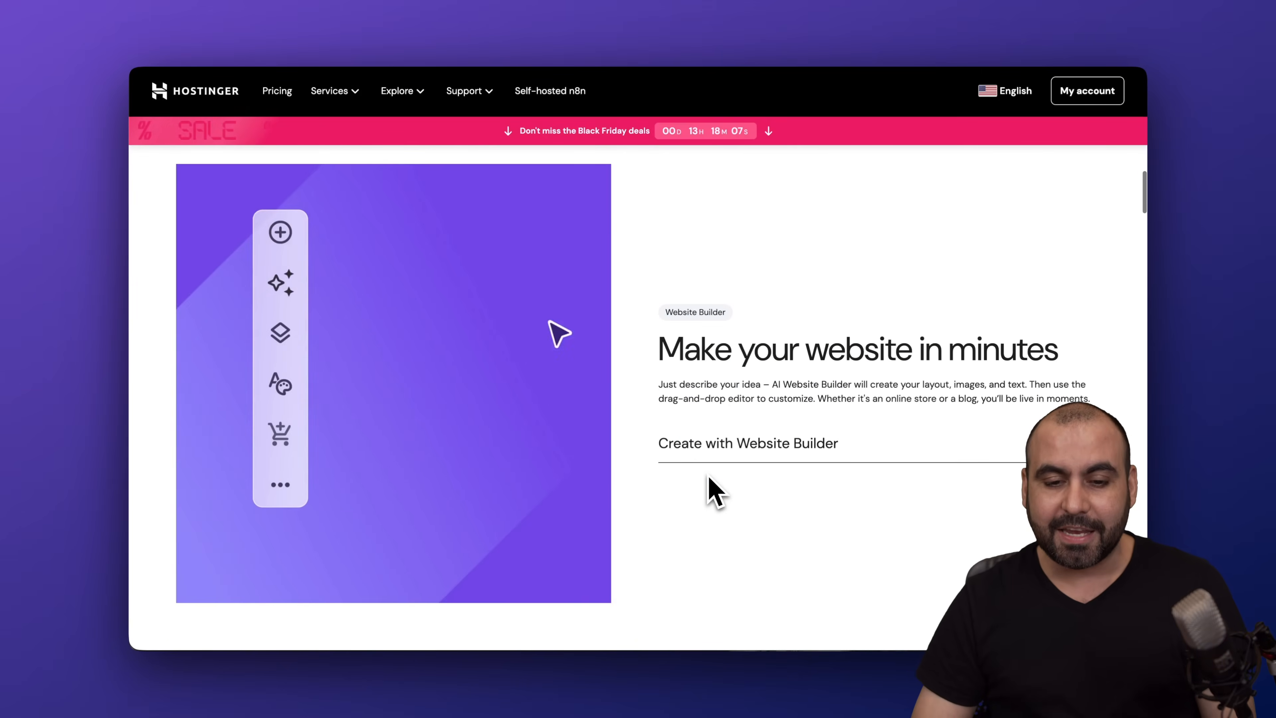
pyautogui.scroll(-20, 712, 490)
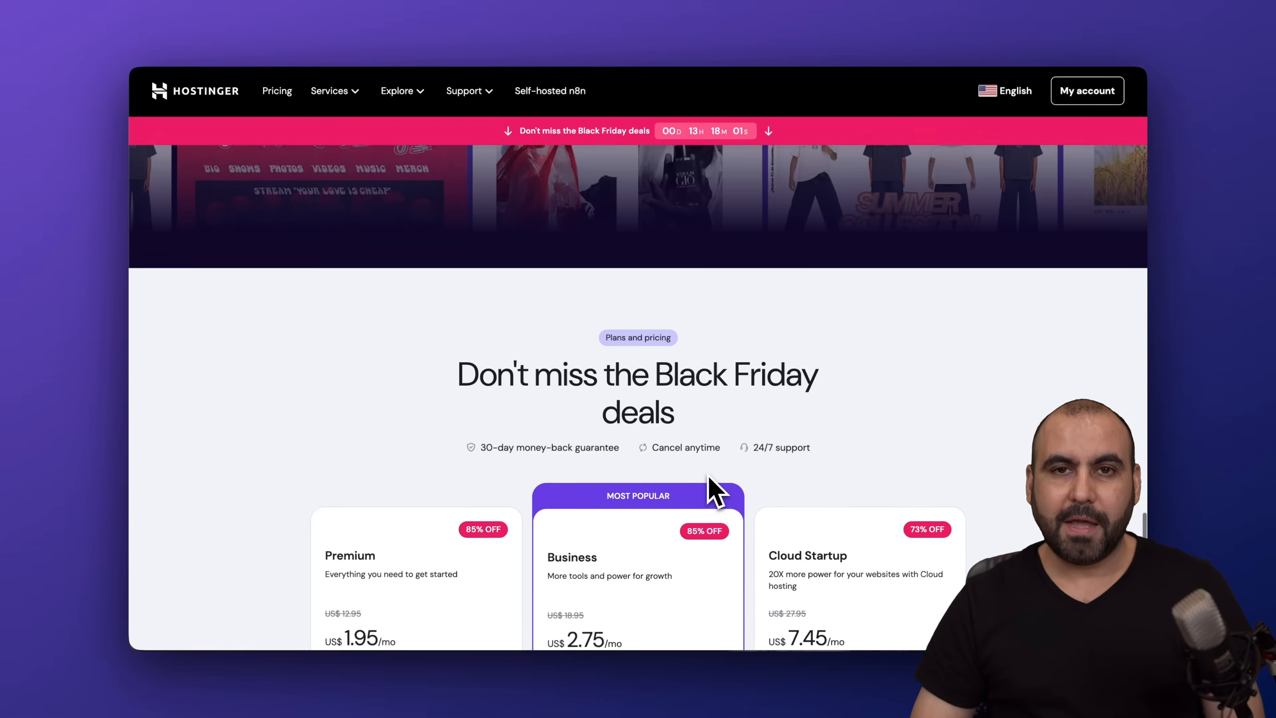
pyautogui.scroll(1, 708, 476)
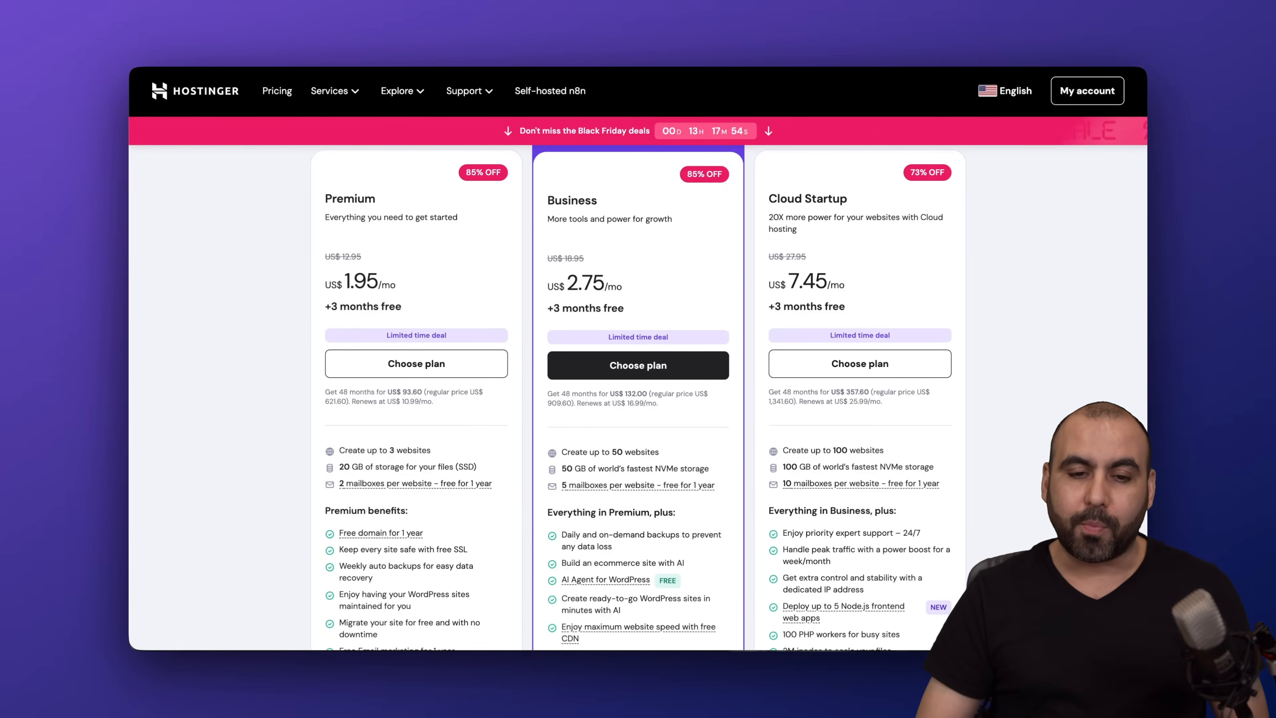
pyautogui.scroll(-1, 619, 216)
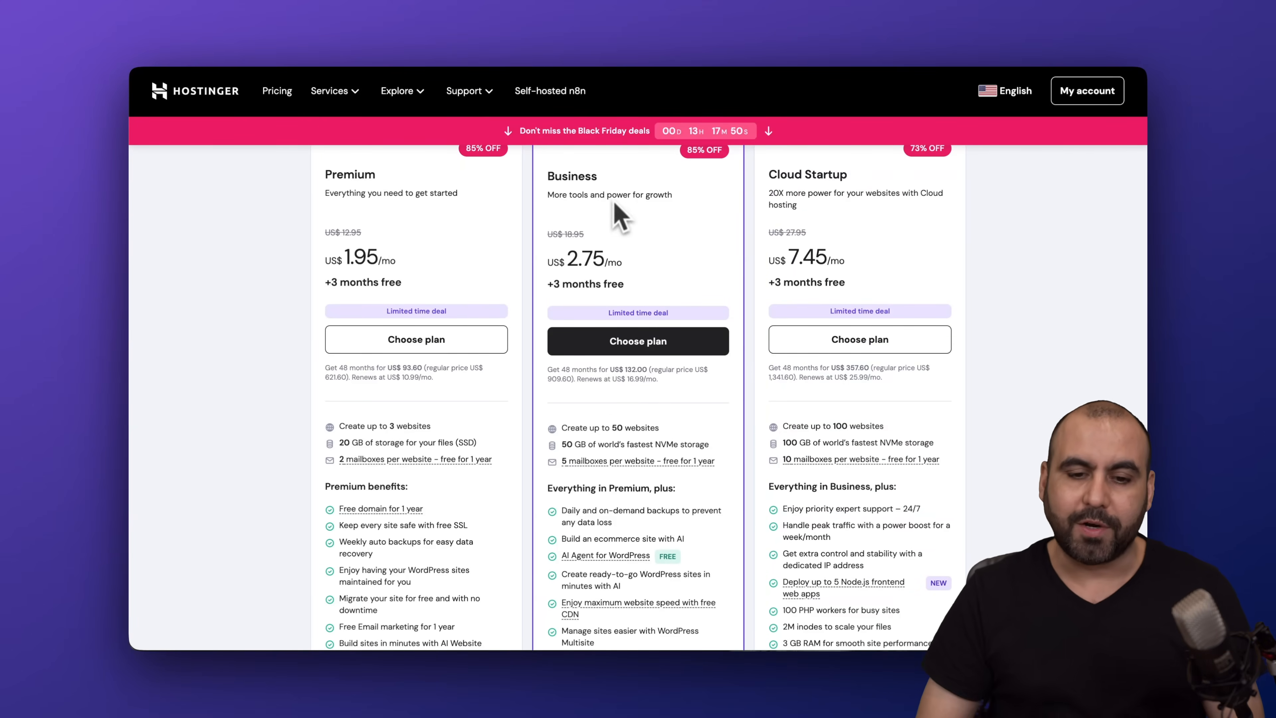
pyautogui.scroll(-3, 619, 216)
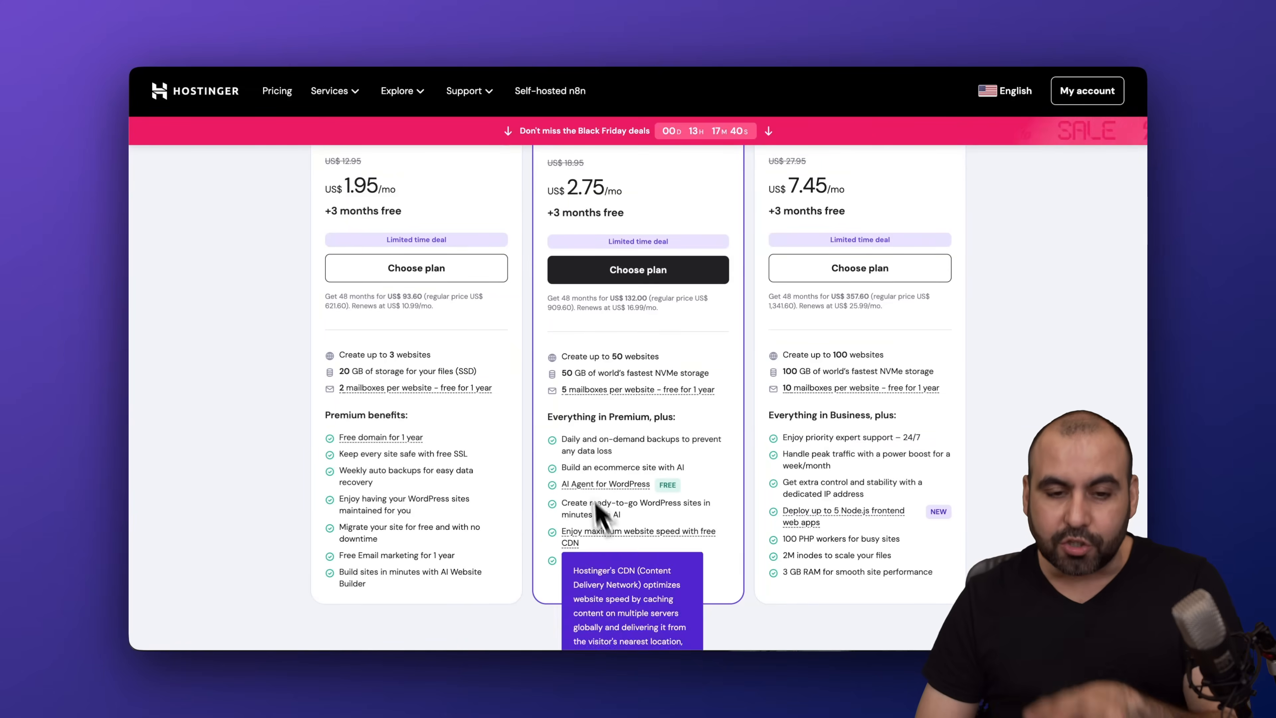
pyautogui.scroll(2, 691, 402)
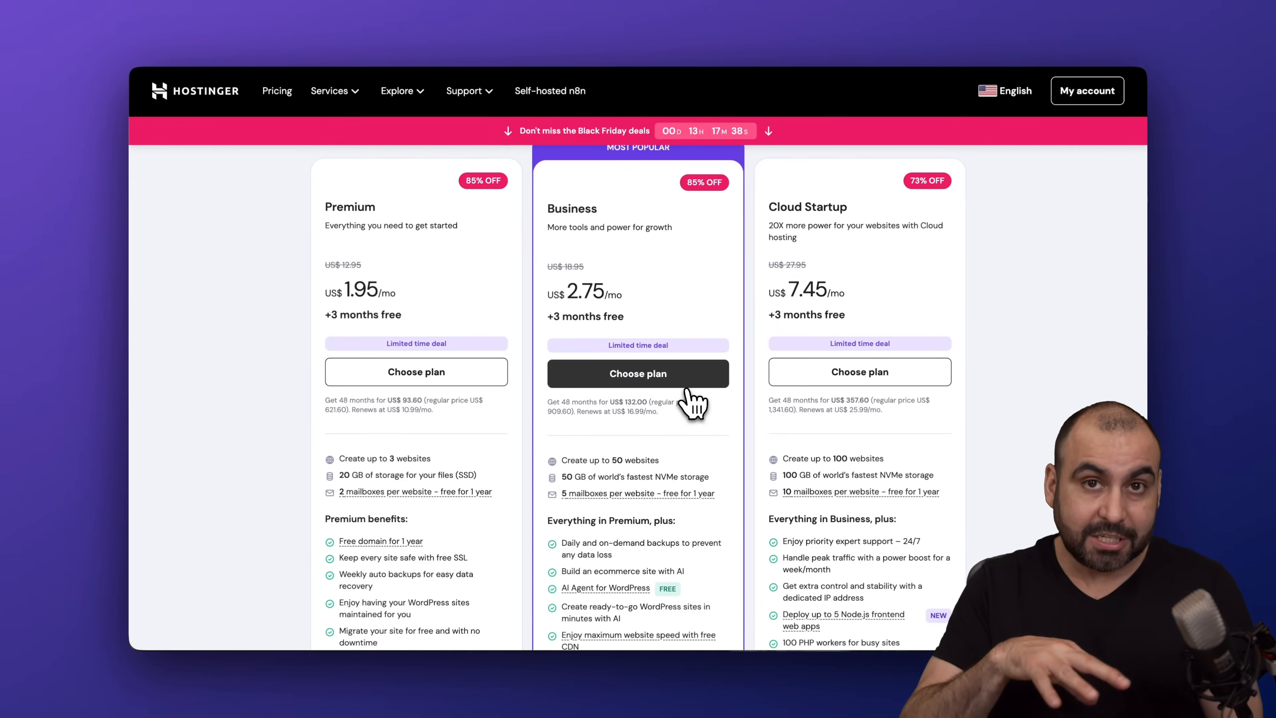
pyautogui.click(648, 374)
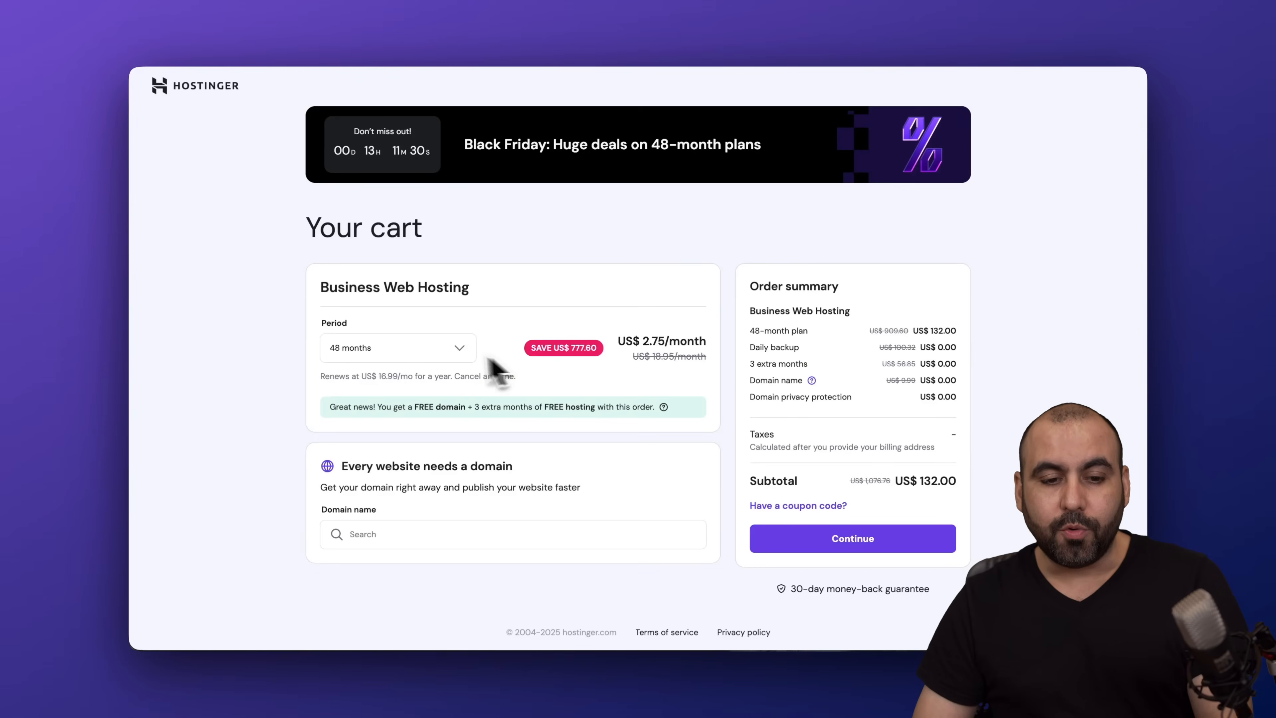
pyautogui.click(453, 351)
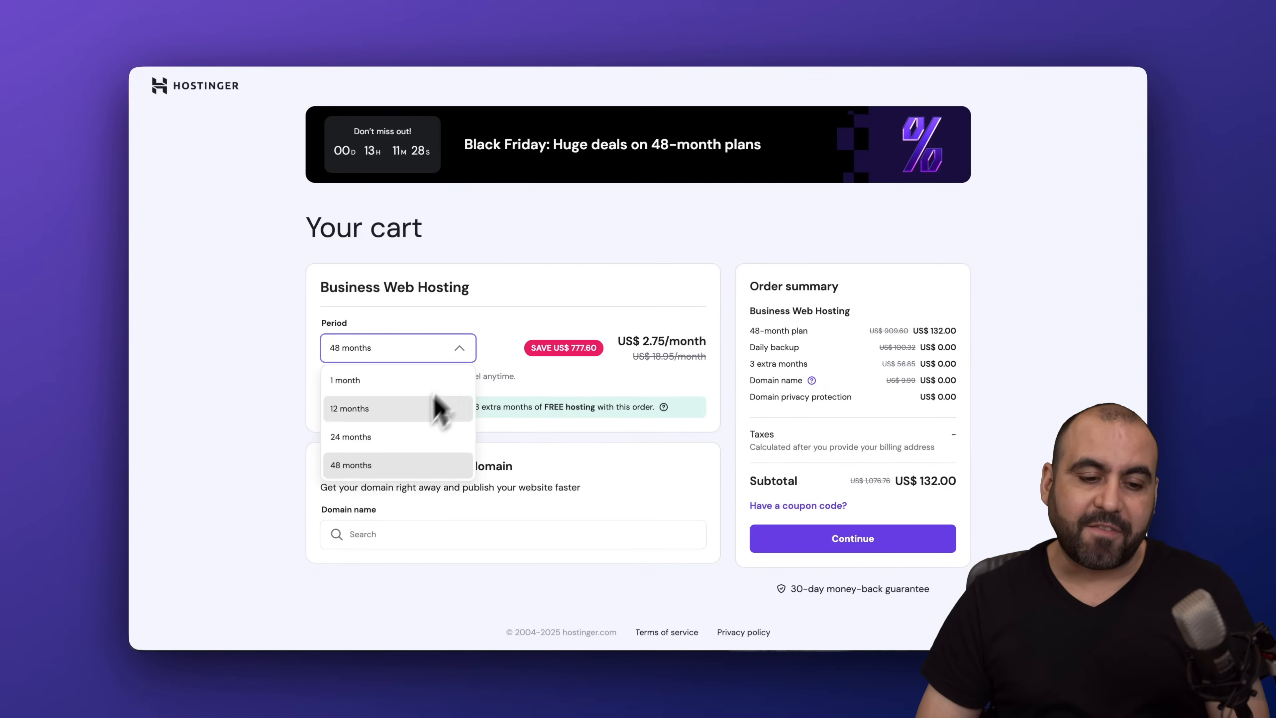
pyautogui.click(382, 467)
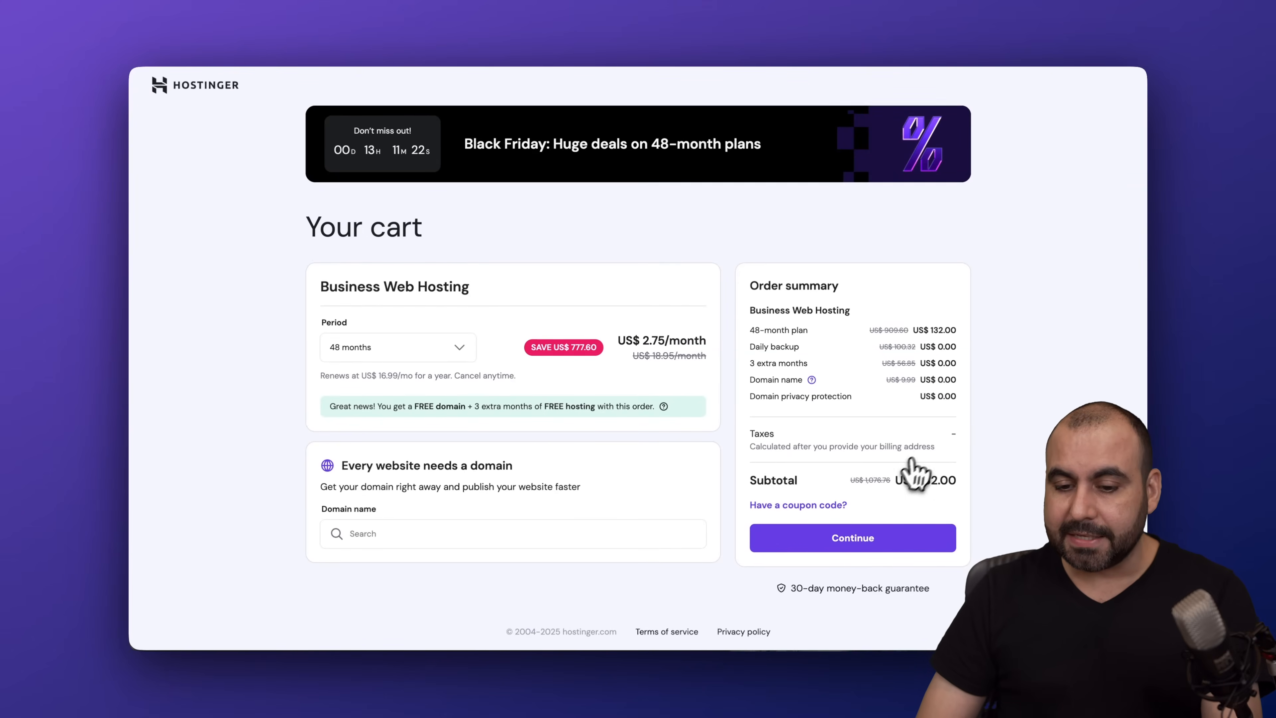
# - Apply the coupon code SAASMASTER to the hosting order, dismissing the promotional pop-up
pyautogui.click(824, 507)
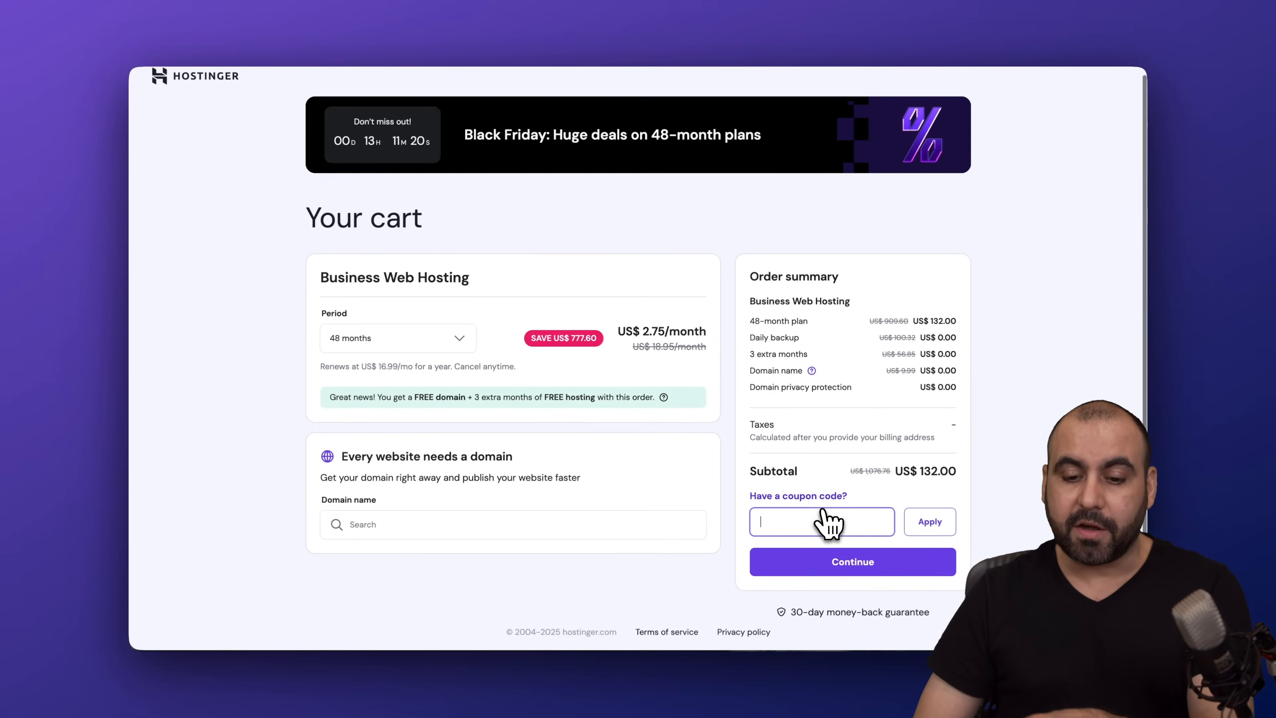
pyautogui.write('SAASMASTER')
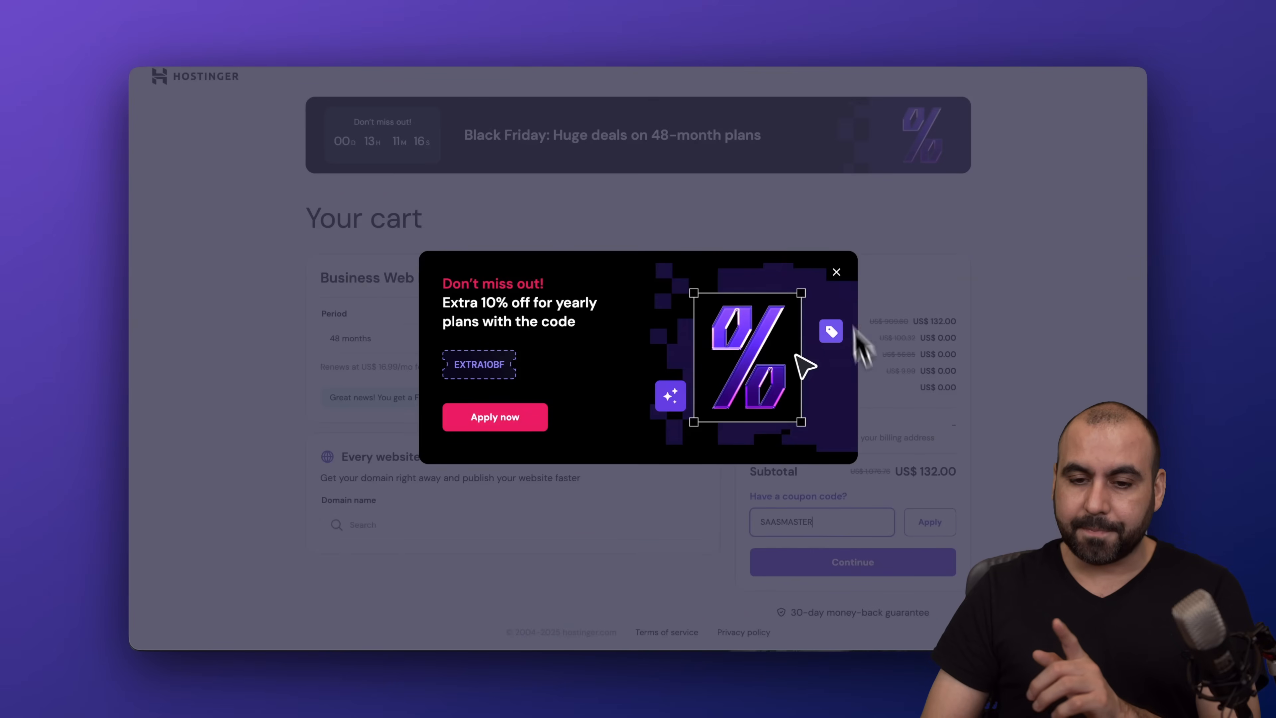
pyautogui.click(836, 272)
pyautogui.click(929, 522)
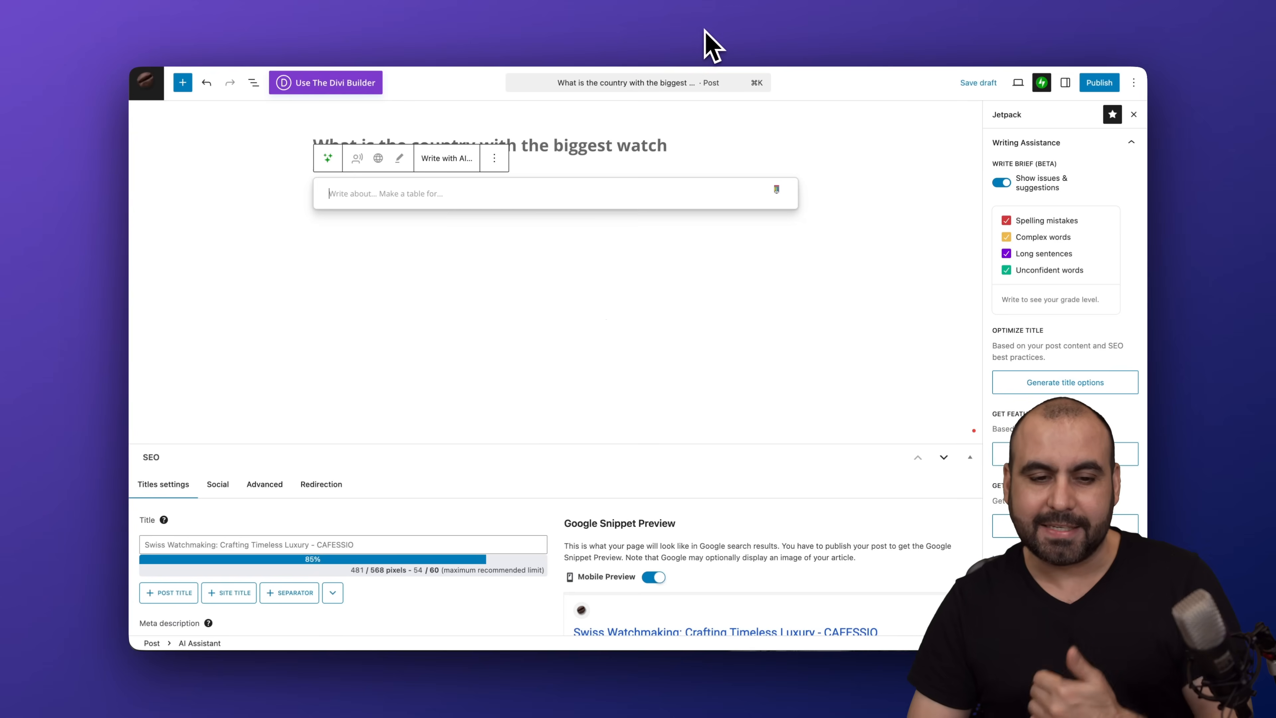
# - Back in the WordPress post, use an AI Assistant block to write a summary based on the title and accept it
pyautogui.write('ai')
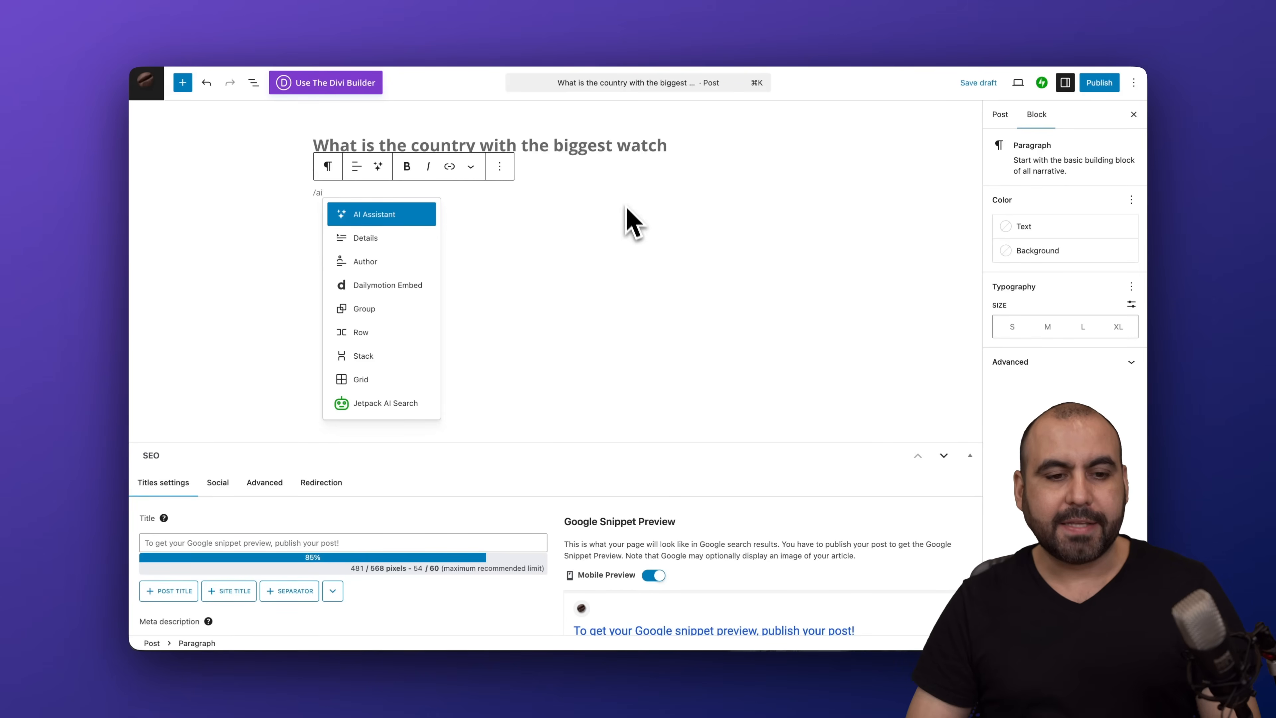
pyautogui.click(397, 216)
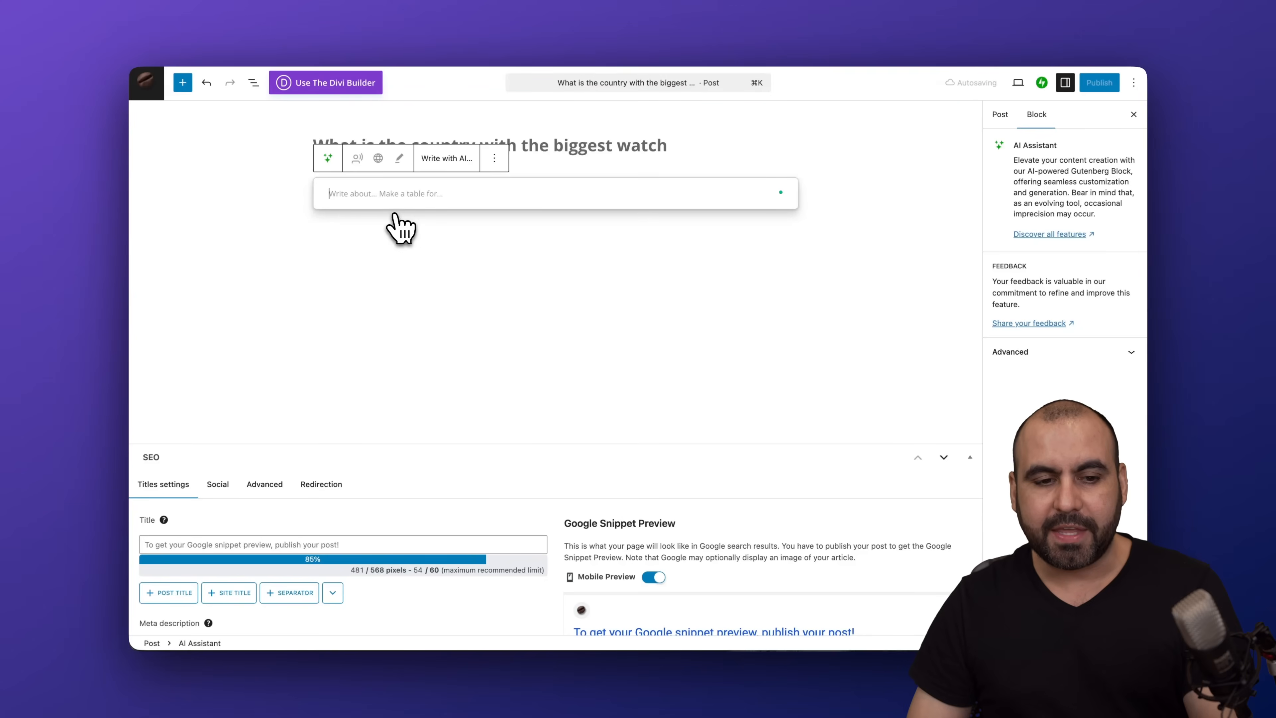
pyautogui.click(454, 166)
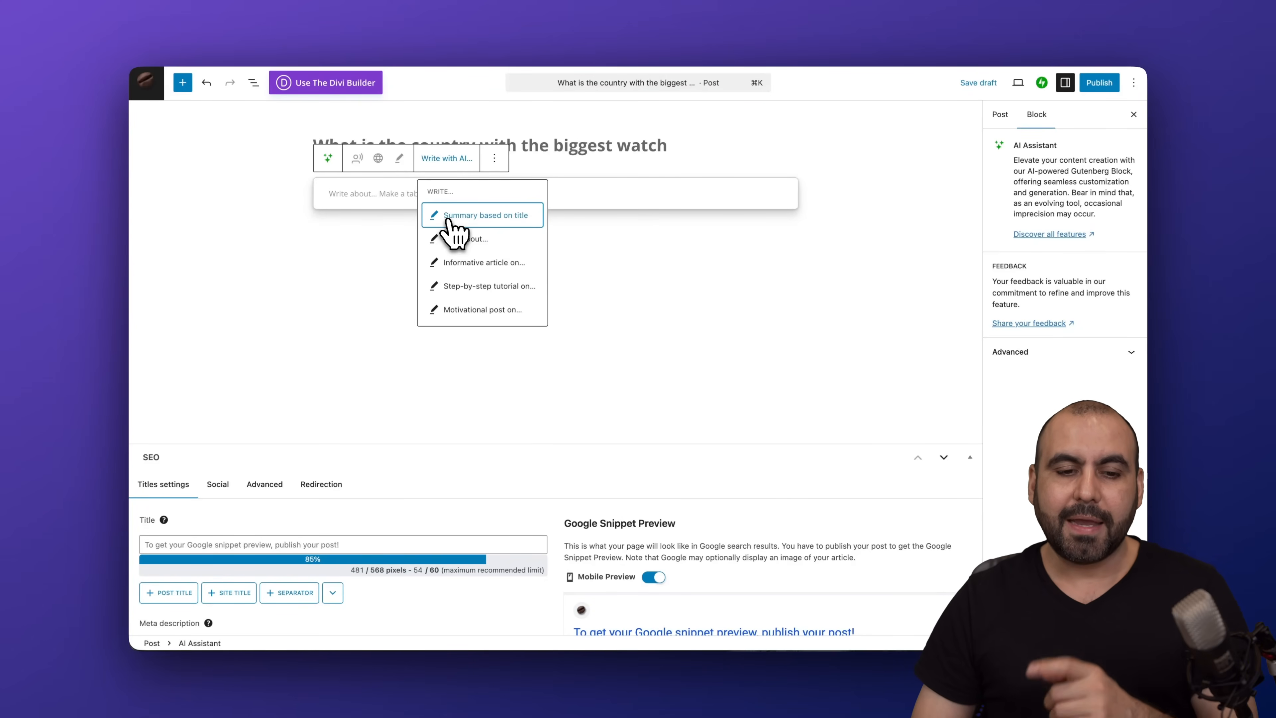
pyautogui.click(475, 219)
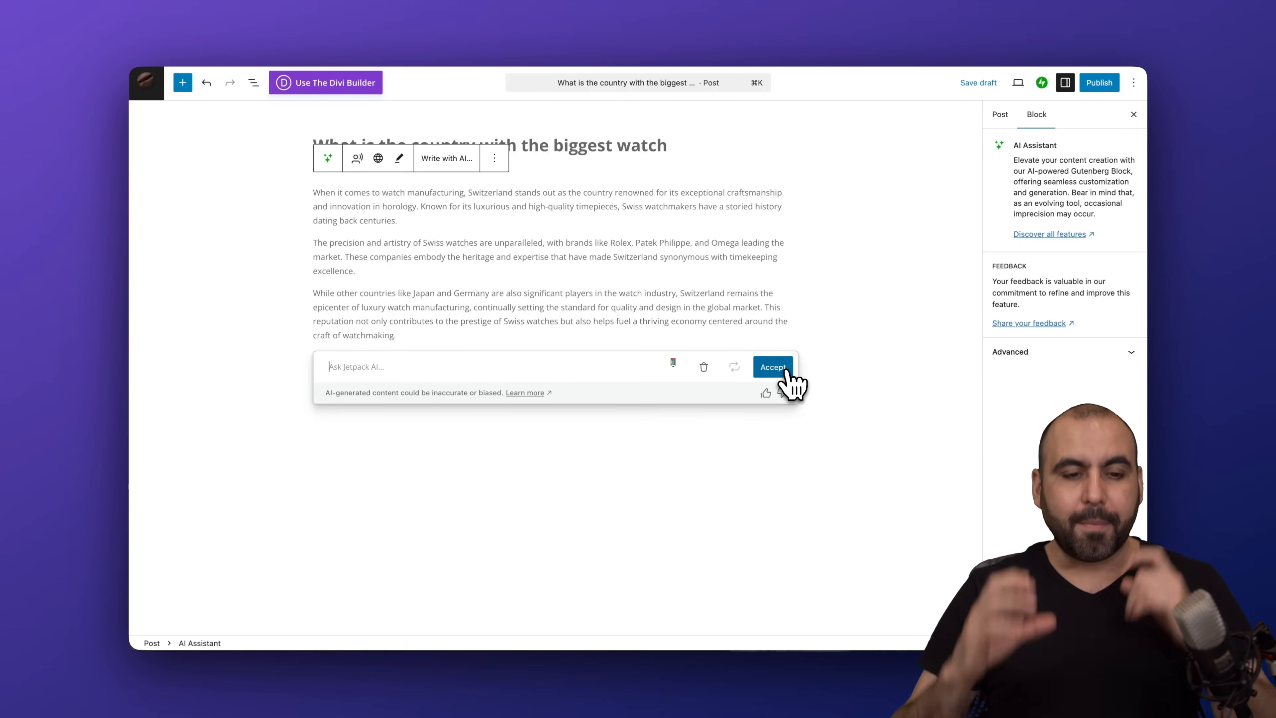
pyautogui.click(773, 367)
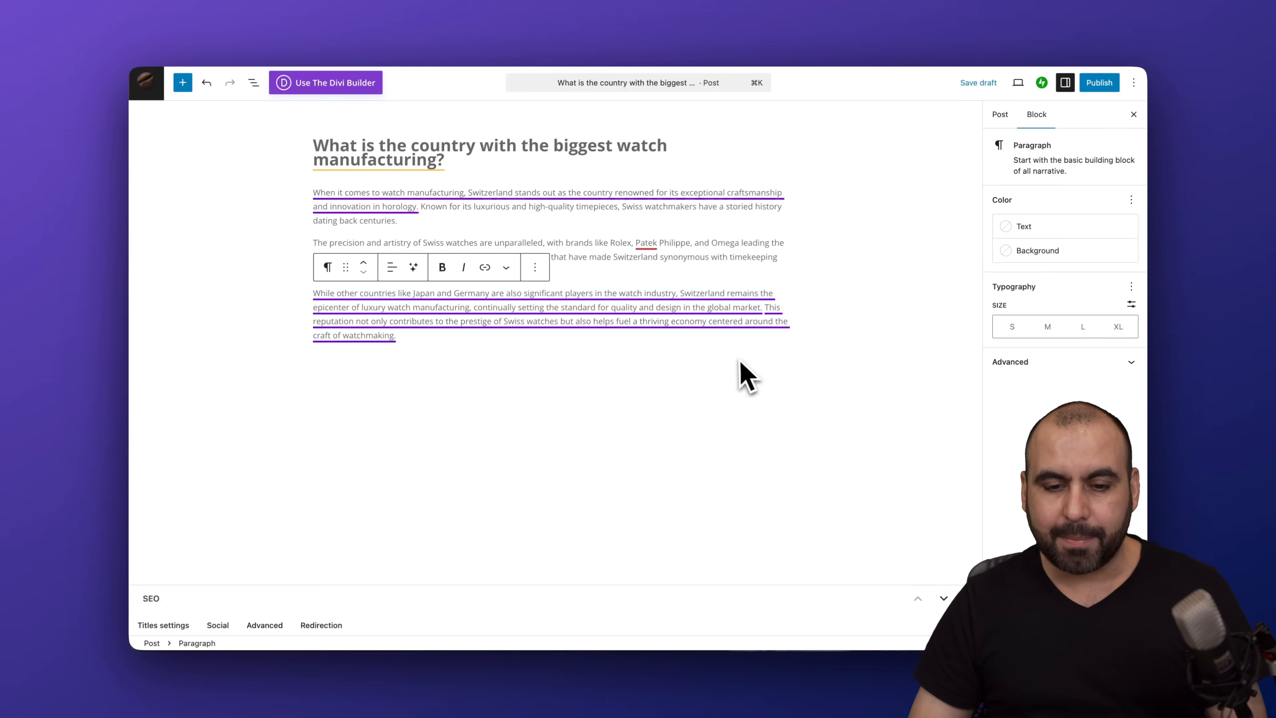
# - Add an AI Assistant block below the summary and generate an informative article explaining watch making
pyautogui.click(617, 343)
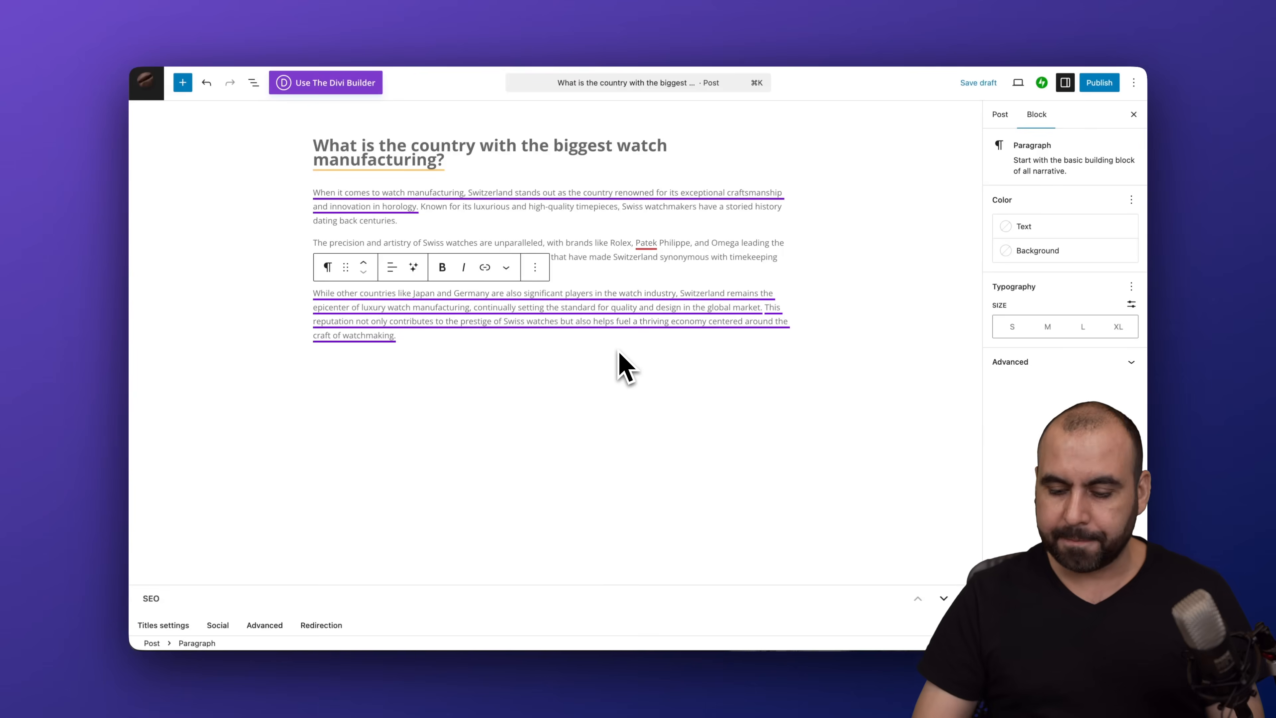
pyautogui.press('Return')
pyautogui.click(791, 357)
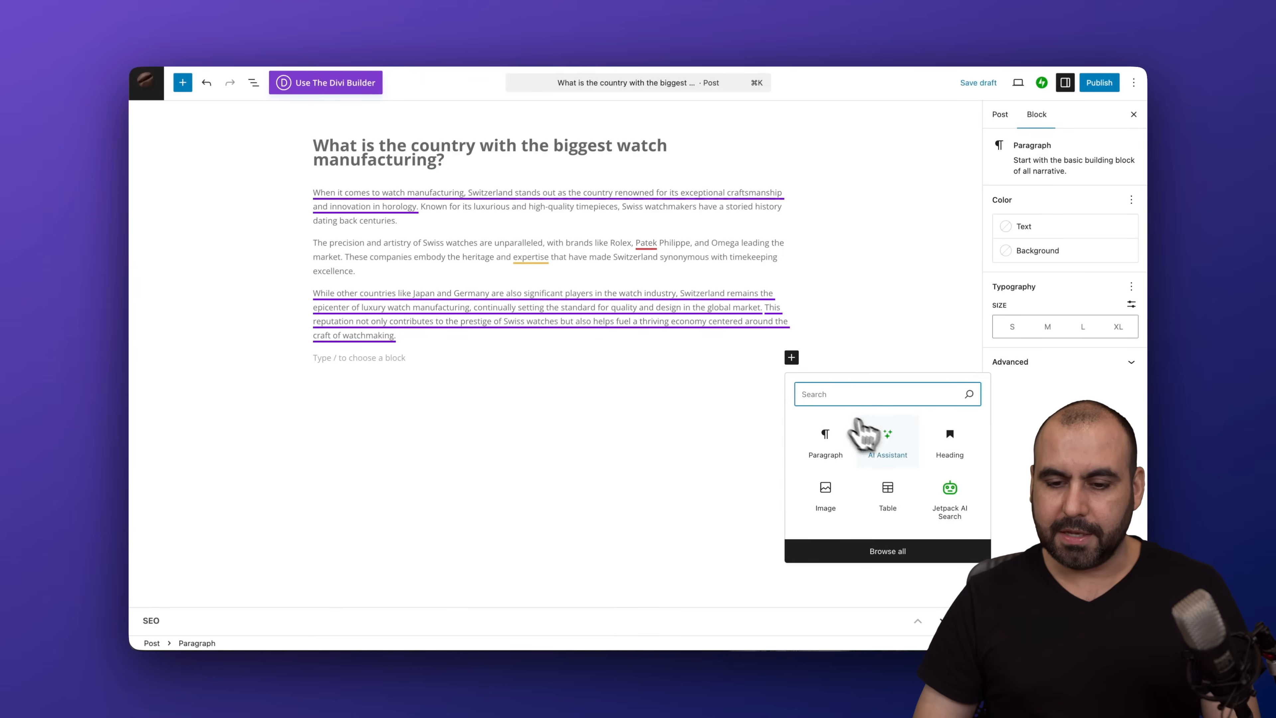
pyautogui.click(884, 442)
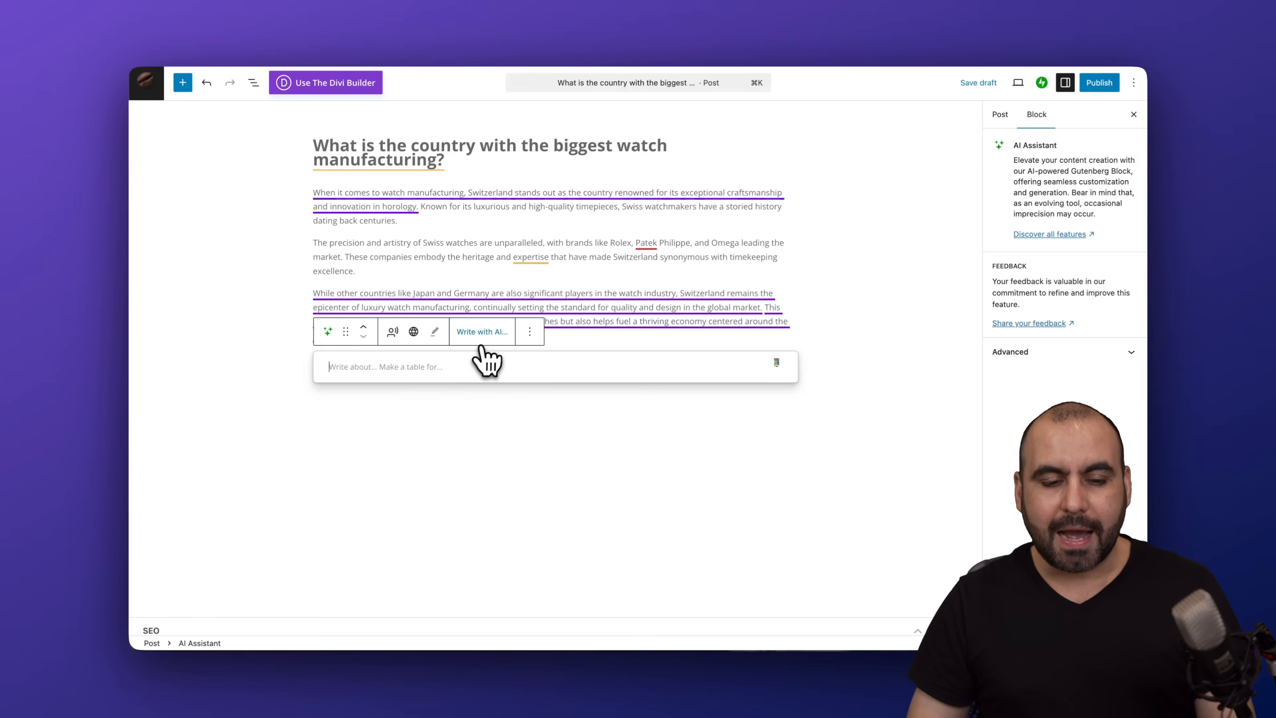
pyautogui.click(499, 334)
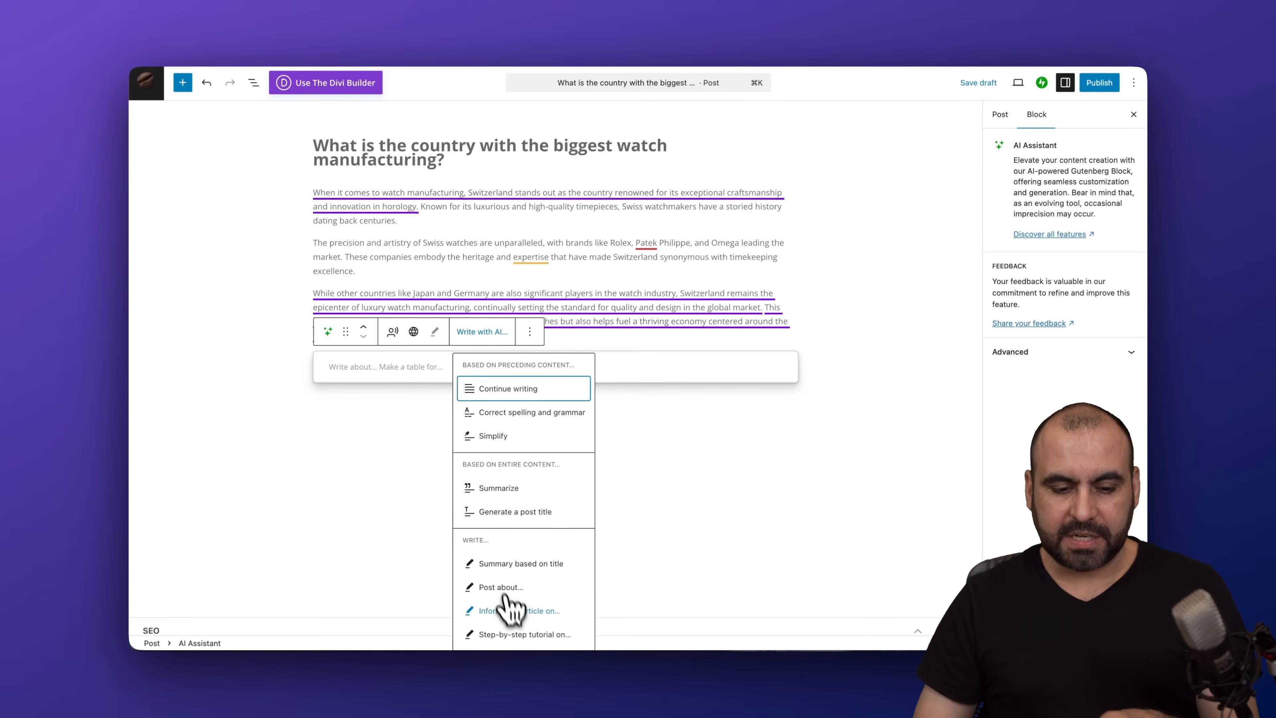
pyautogui.click(543, 616)
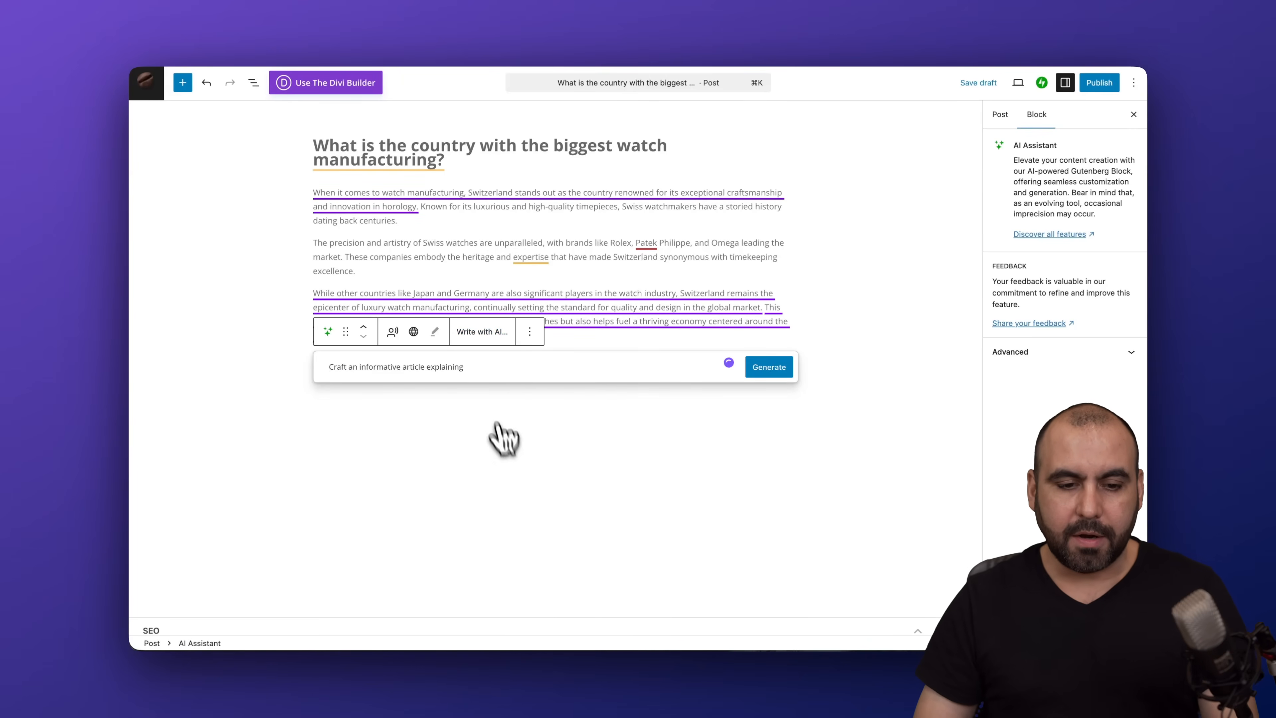
pyautogui.write('wat')
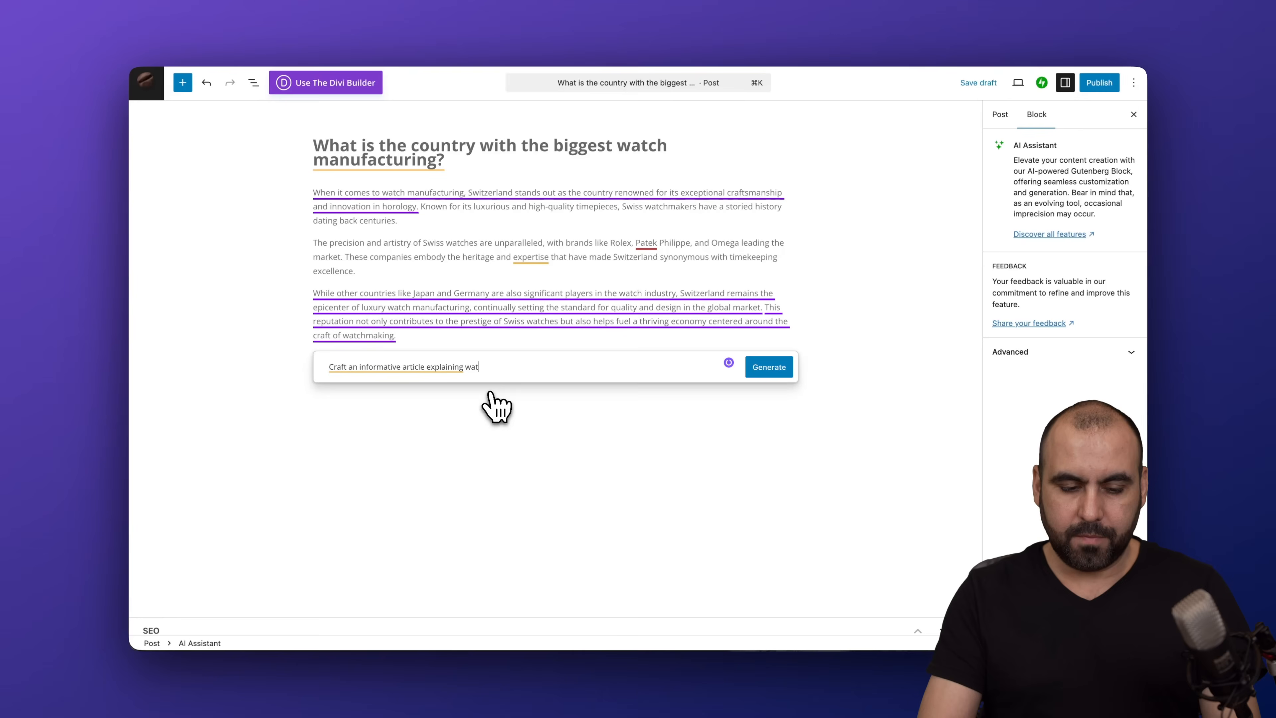
pyautogui.press('Return')
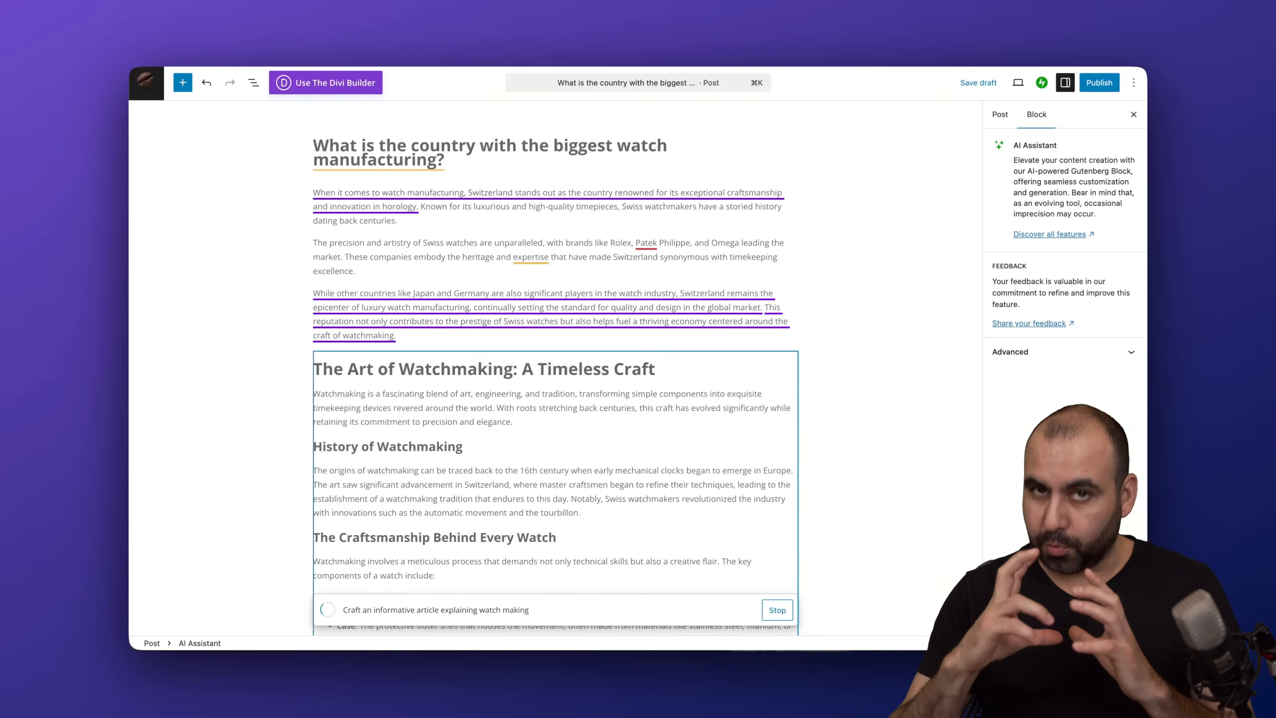
# - Review the generated watchmaking article down to its conclusion and accept it into the post
pyautogui.scroll(-4, 494, 402)
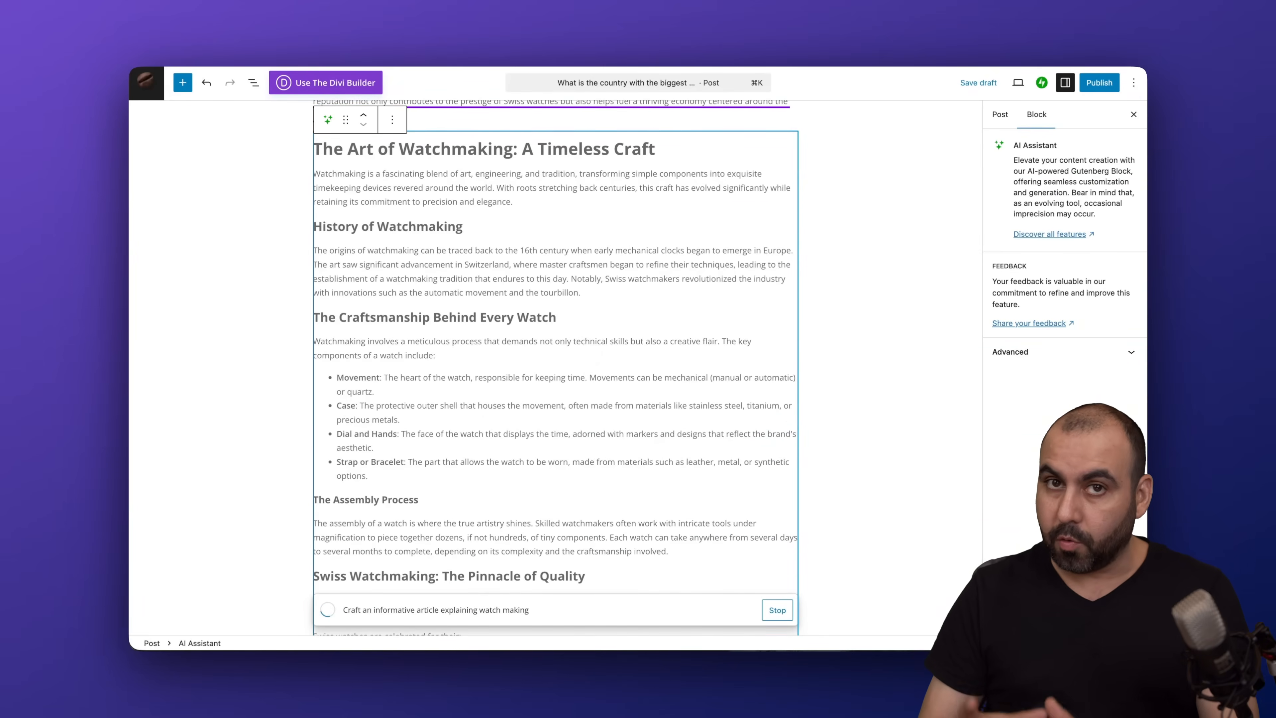
pyautogui.scroll(-2, 586, 341)
pyautogui.scroll(-5, 556, 351)
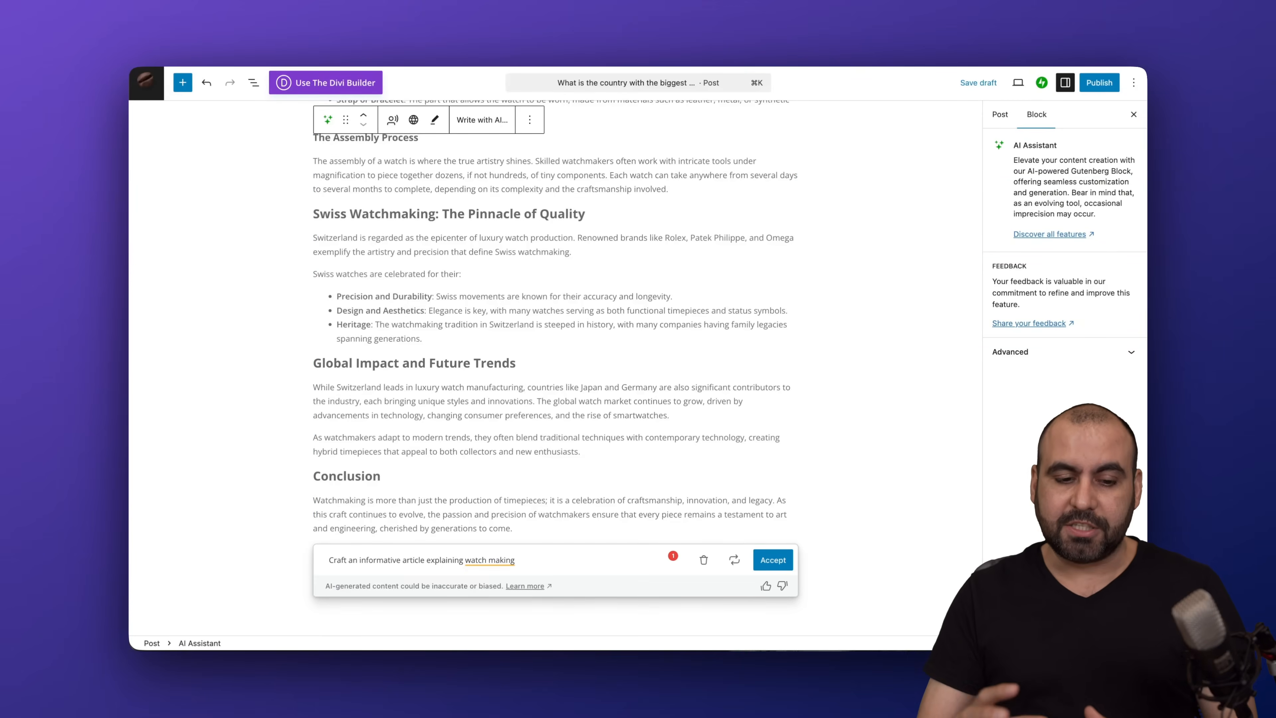
pyautogui.scroll(-3, 598, 362)
pyautogui.click(773, 425)
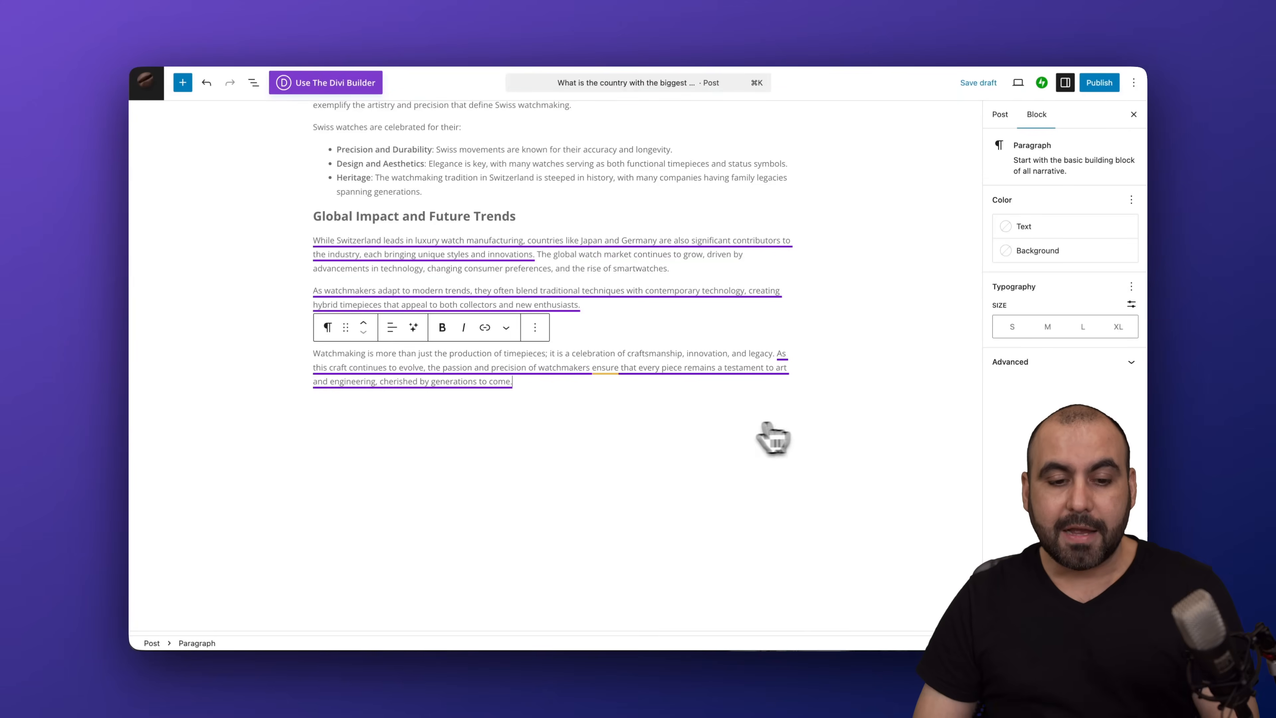
# - Add an AI Assistant block after the conclusion, generate a table with the prompt "make a table comparing watch maker countries" and accept it
pyautogui.press('Return')
pyautogui.write('/ai')
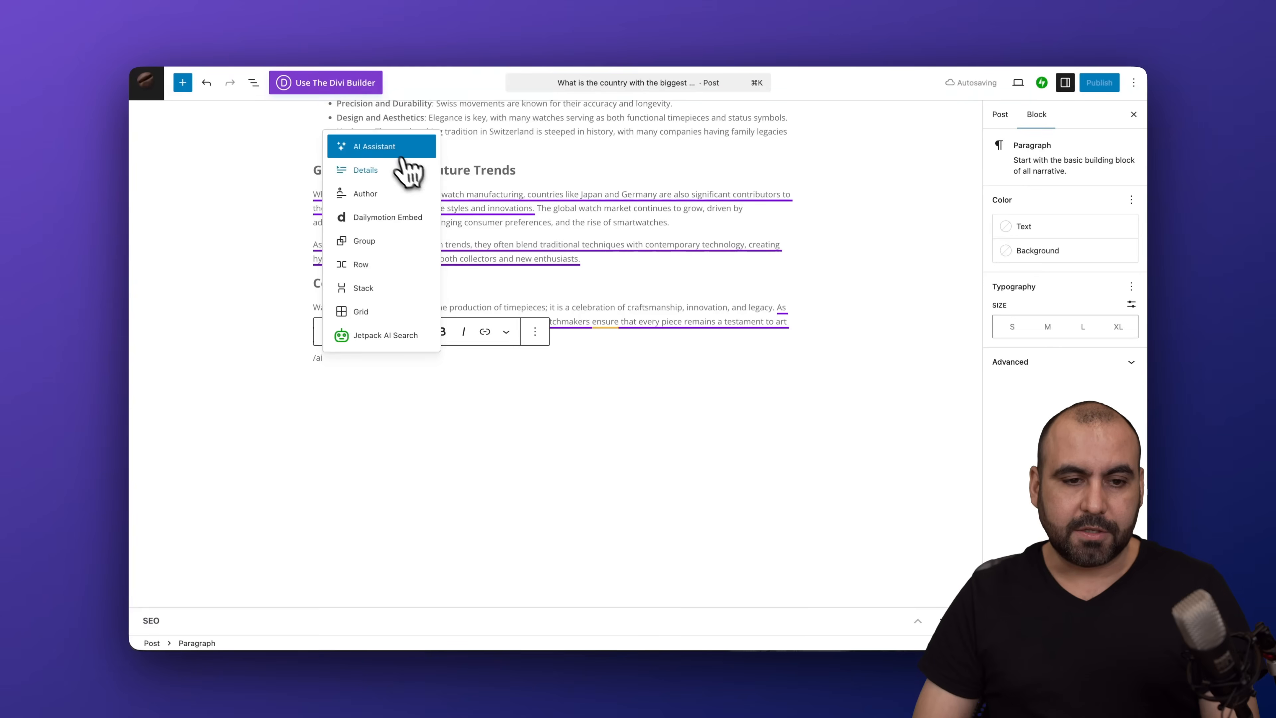
pyautogui.click(397, 147)
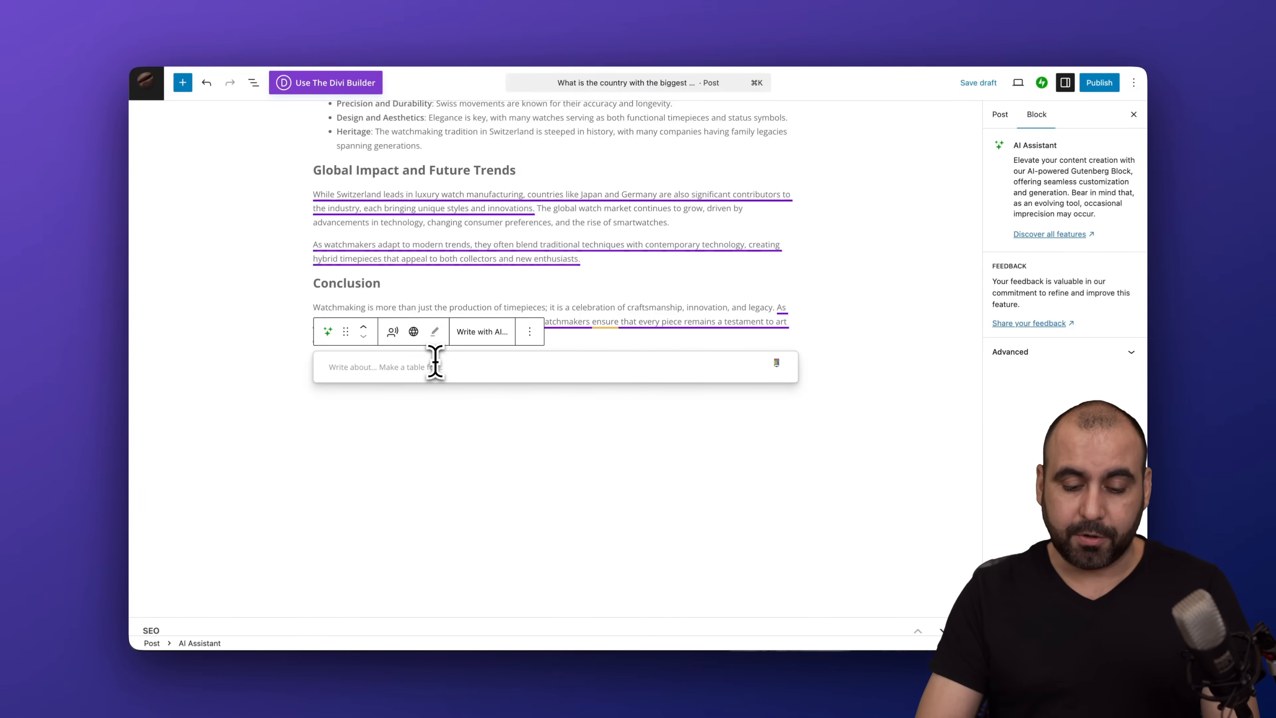
pyautogui.write('ma')
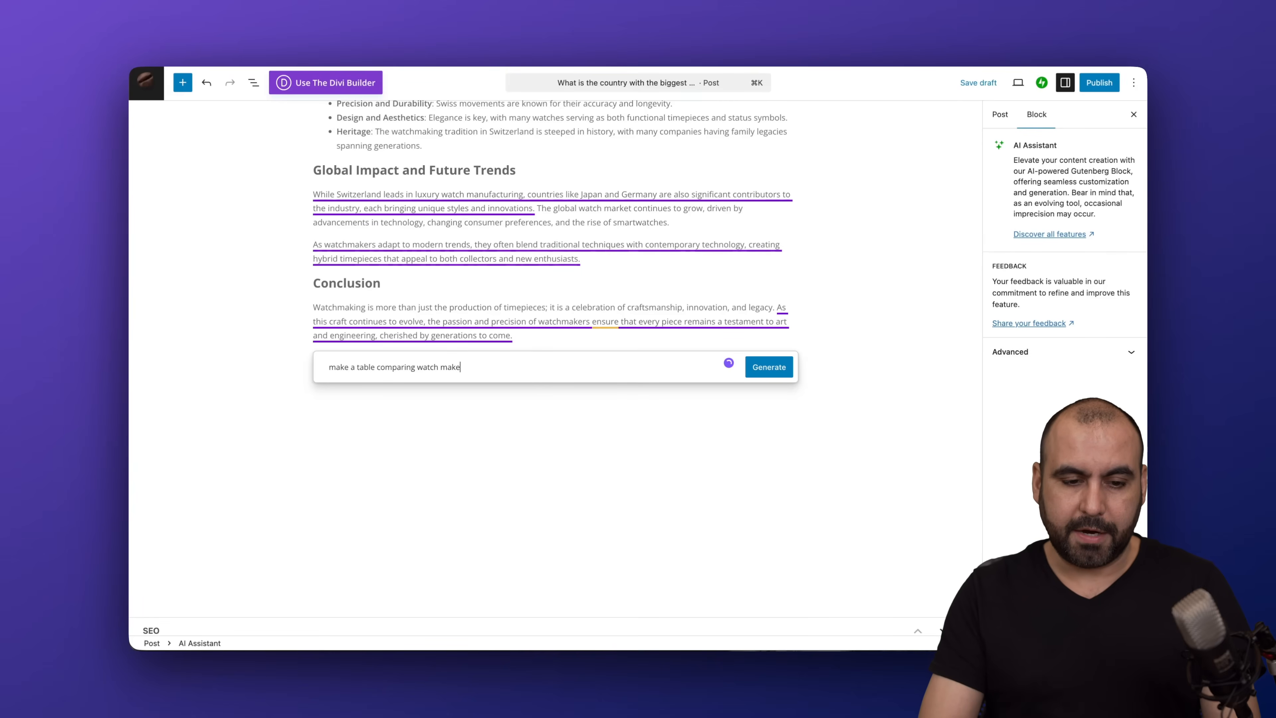
pyautogui.press('Return')
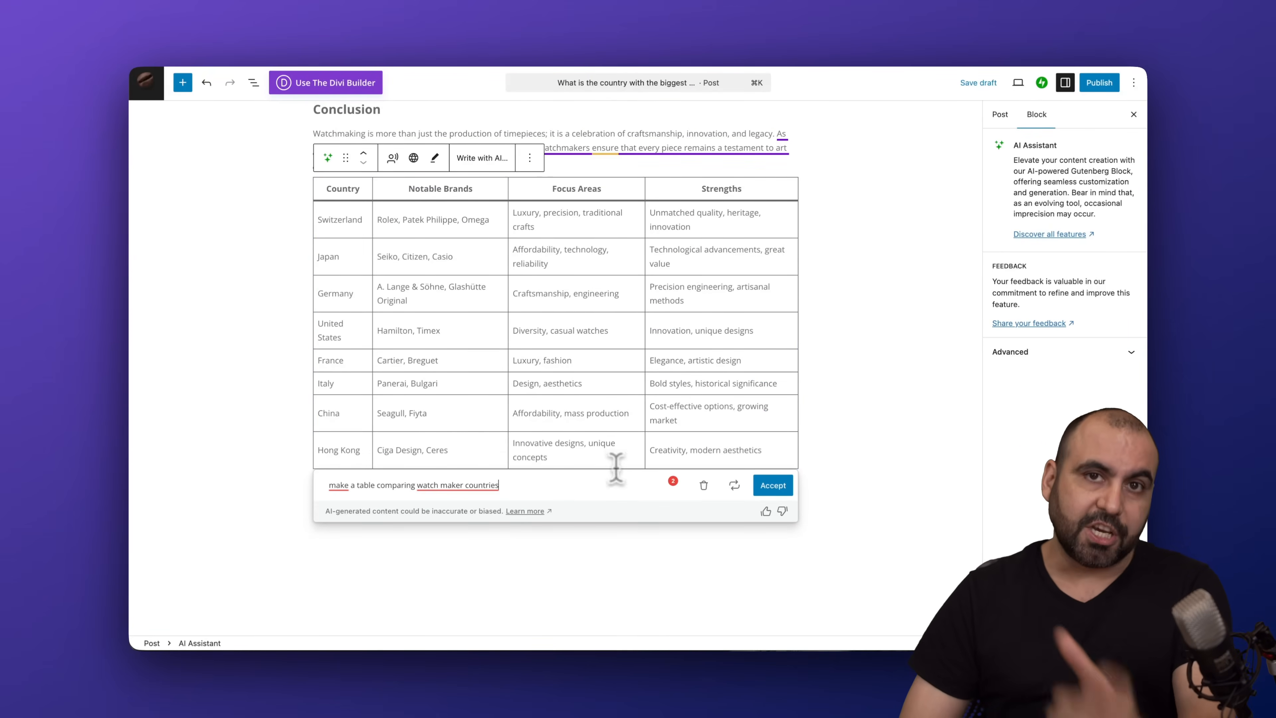
pyautogui.click(781, 493)
pyautogui.click(783, 487)
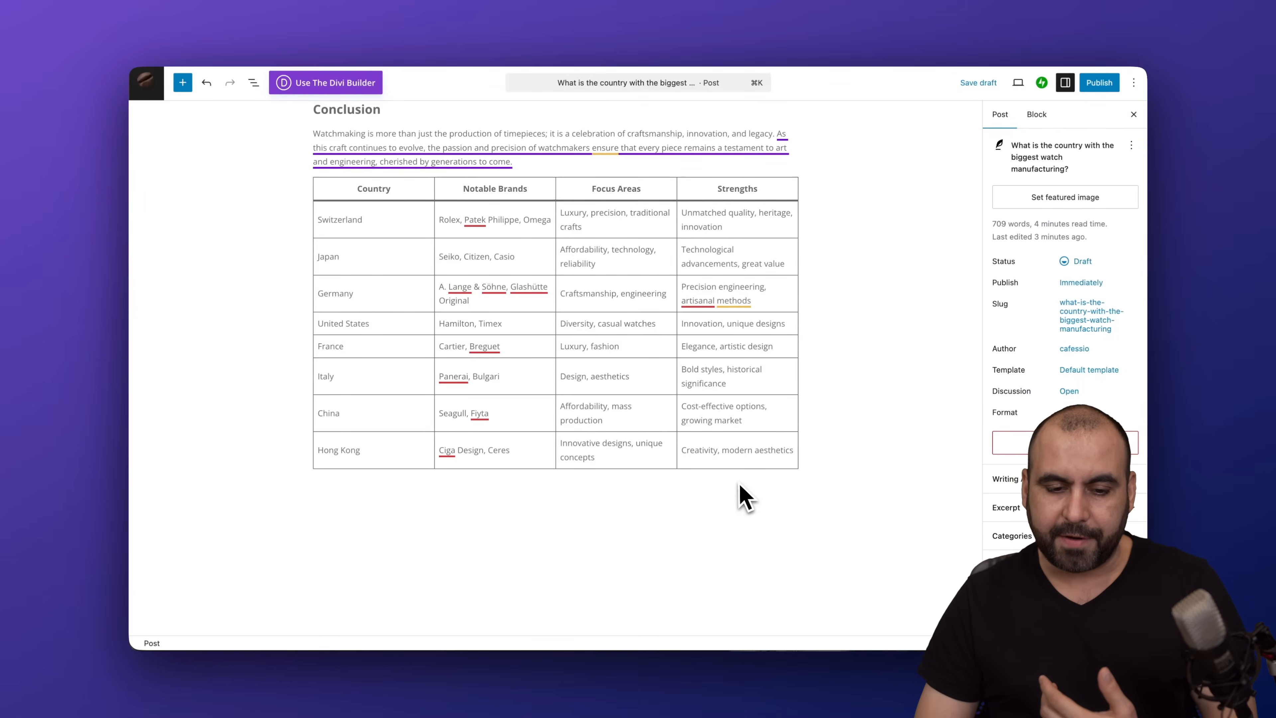
# - Add an Image block between the conclusion and the table, and insert an AI-generated image described as "Old man watchmaker."
pyautogui.scroll(3, 592, 499)
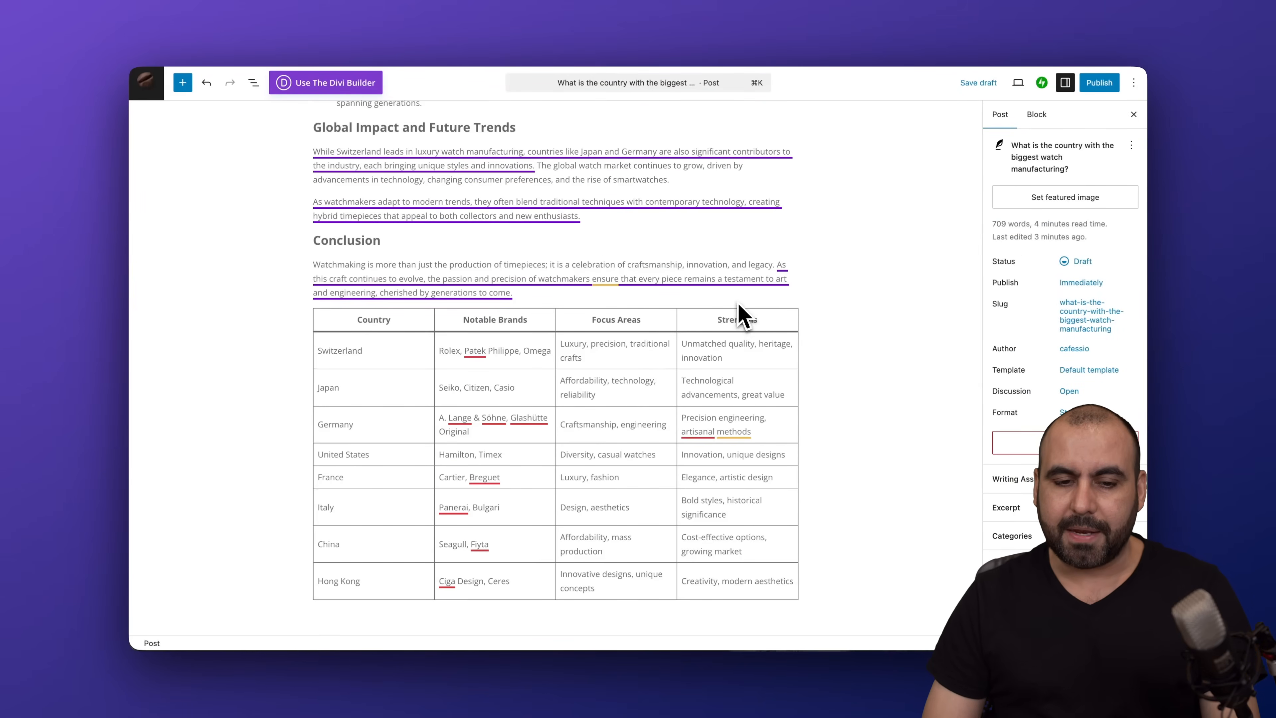
pyautogui.click(695, 296)
pyautogui.press('Return')
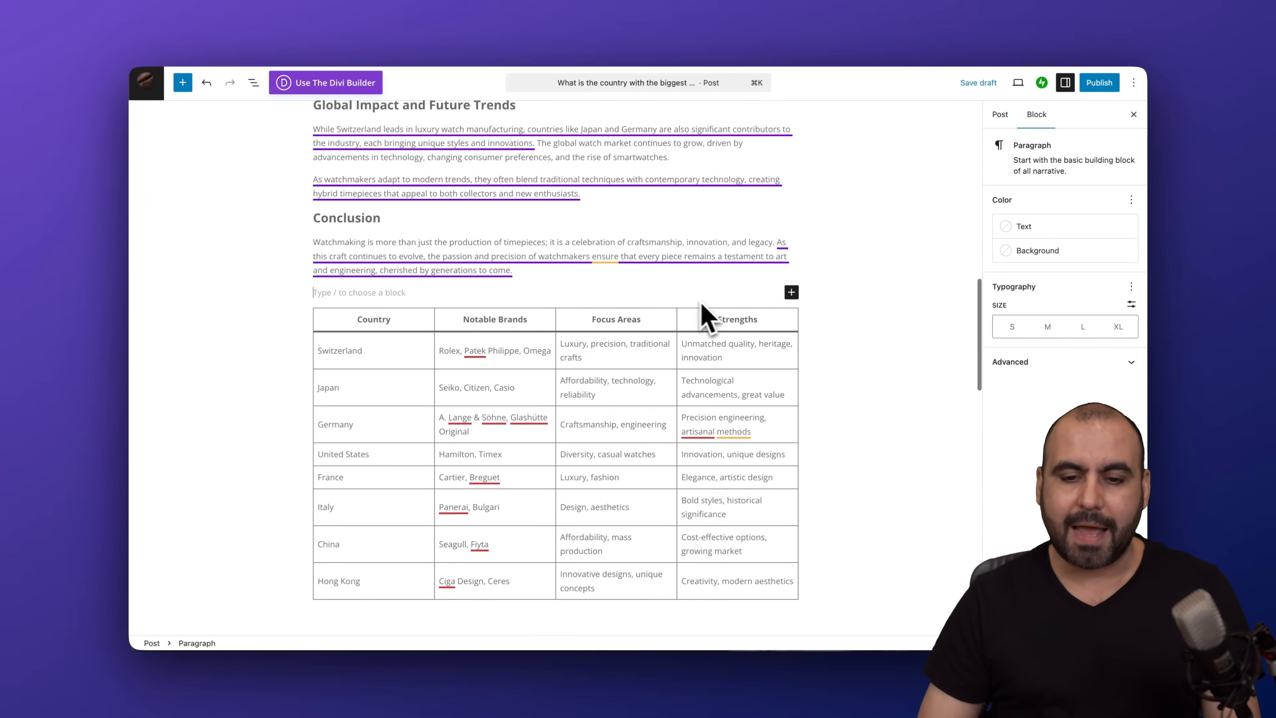
pyautogui.click(791, 292)
pyautogui.write('image')
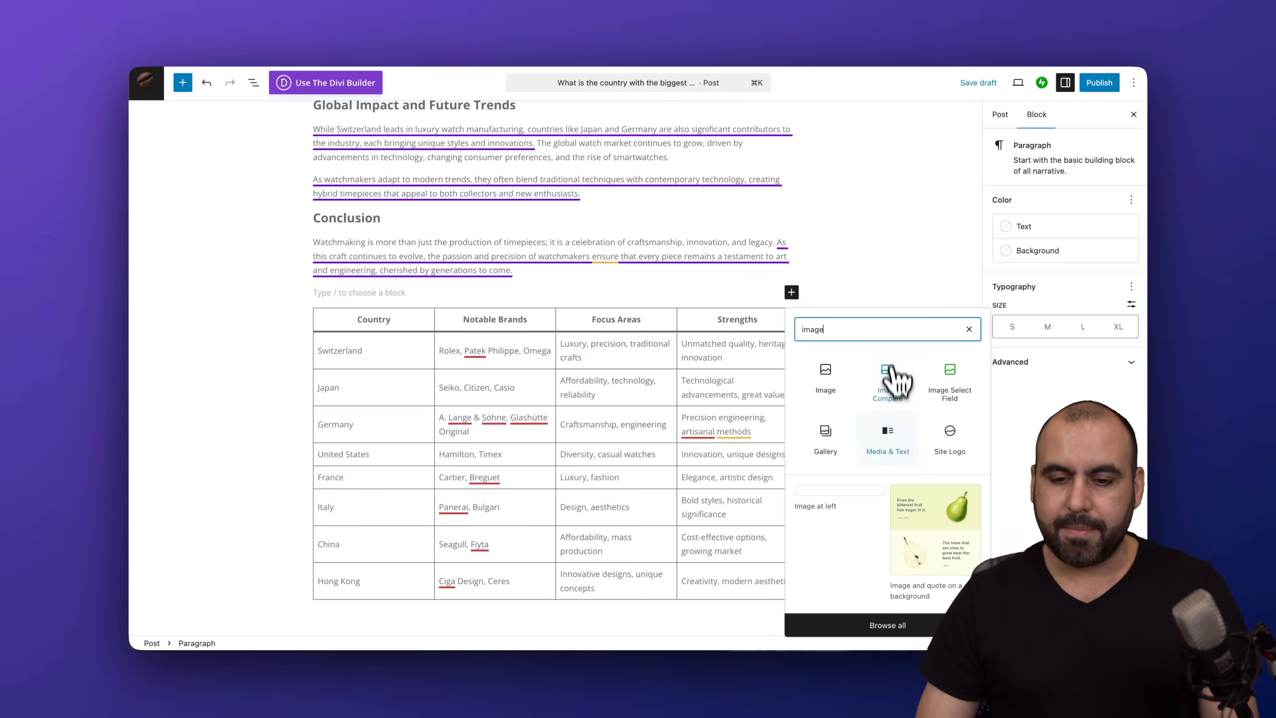
pyautogui.click(830, 382)
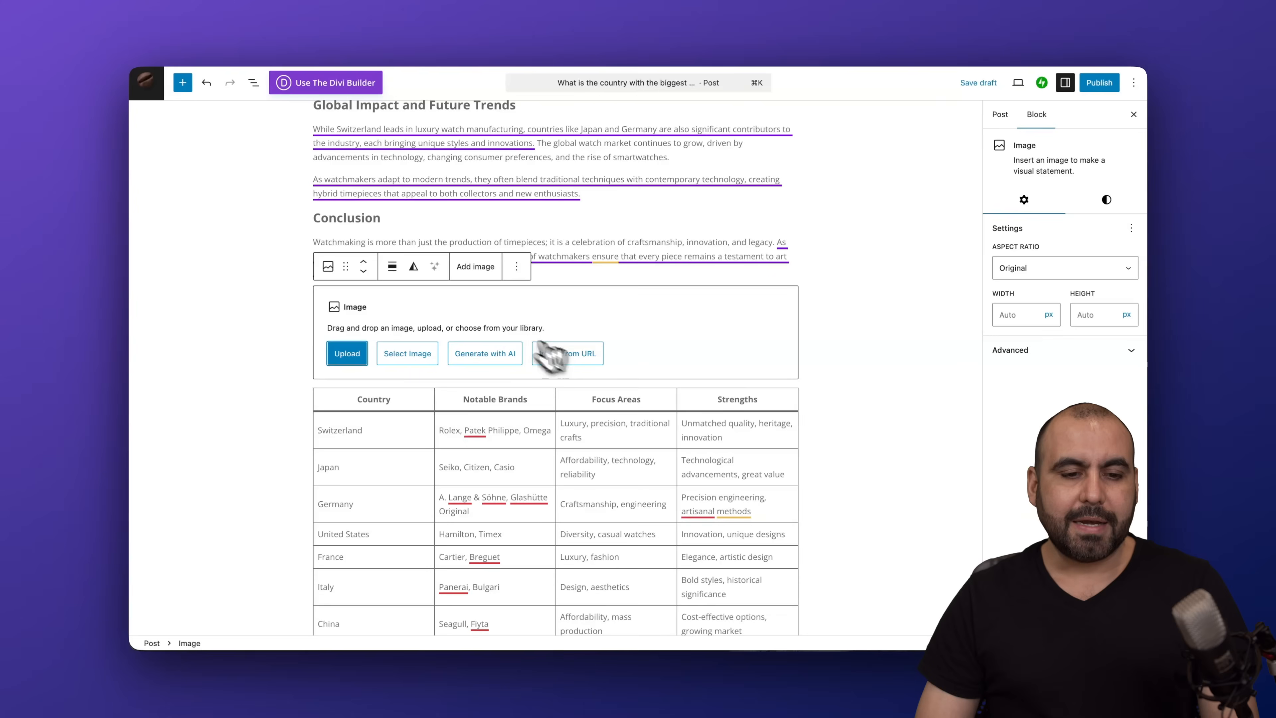
pyautogui.click(485, 353)
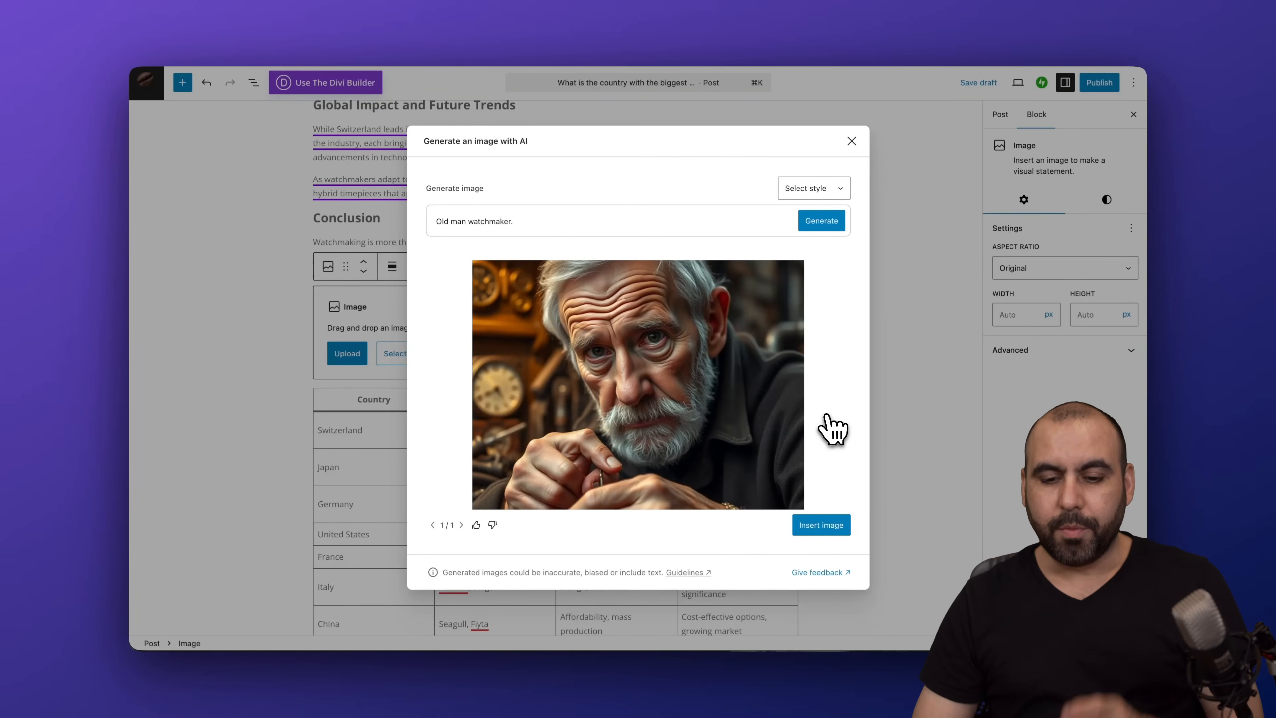
pyautogui.click(824, 527)
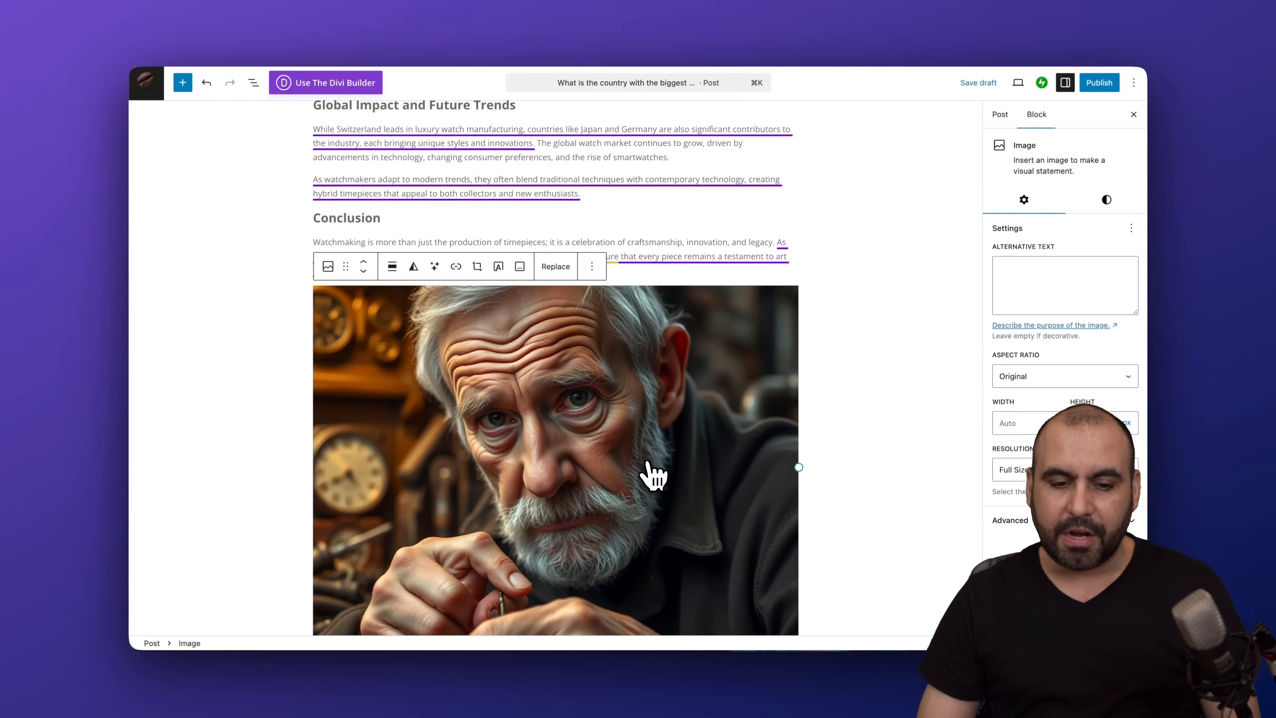
# - Open Jetpack's Writing Assistance options and switch the display of issues and suggestions off and back on
pyautogui.scroll(-10, 653, 475)
pyautogui.scroll(20, 653, 472)
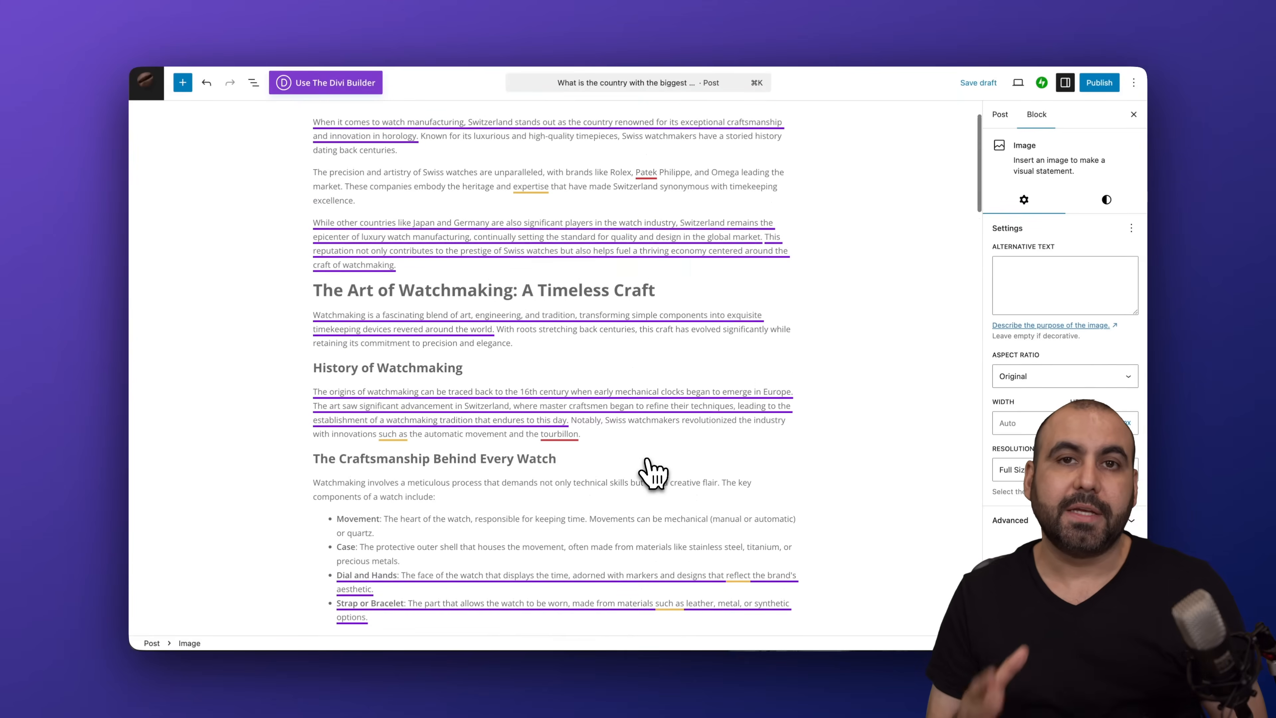
pyautogui.scroll(3, 653, 474)
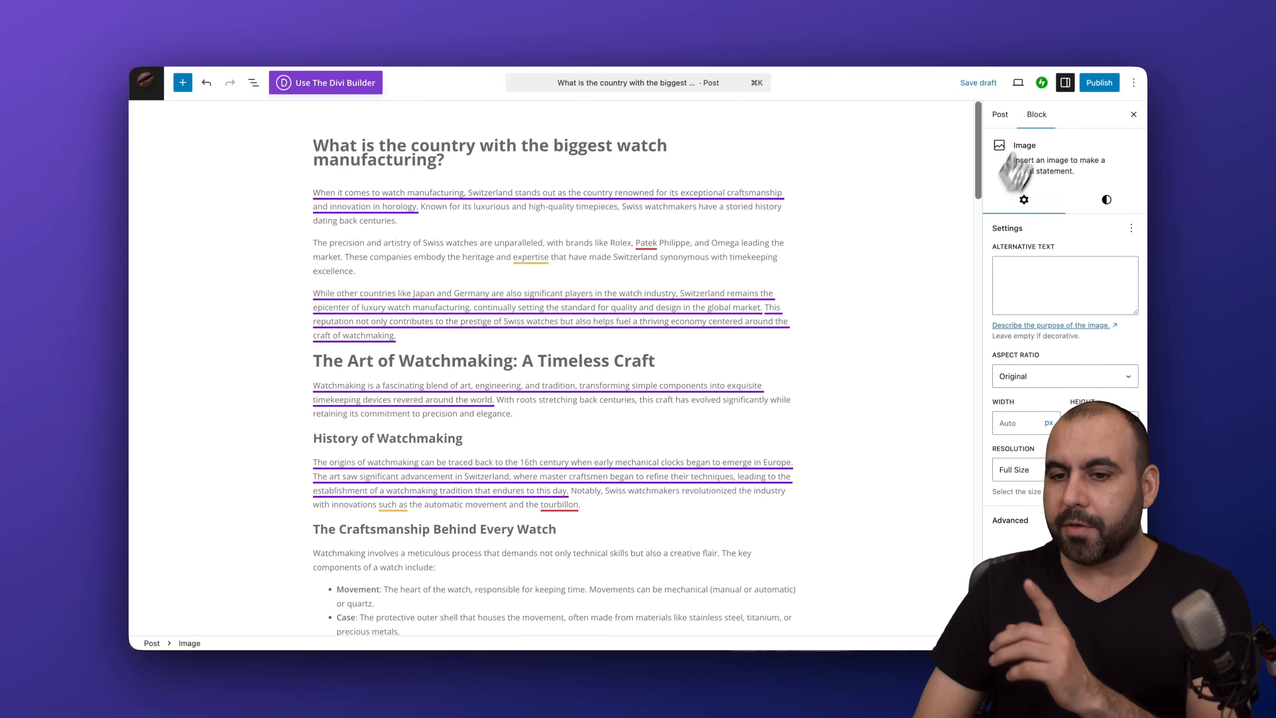
pyautogui.click(1043, 85)
pyautogui.click(1043, 84)
pyautogui.click(1043, 84)
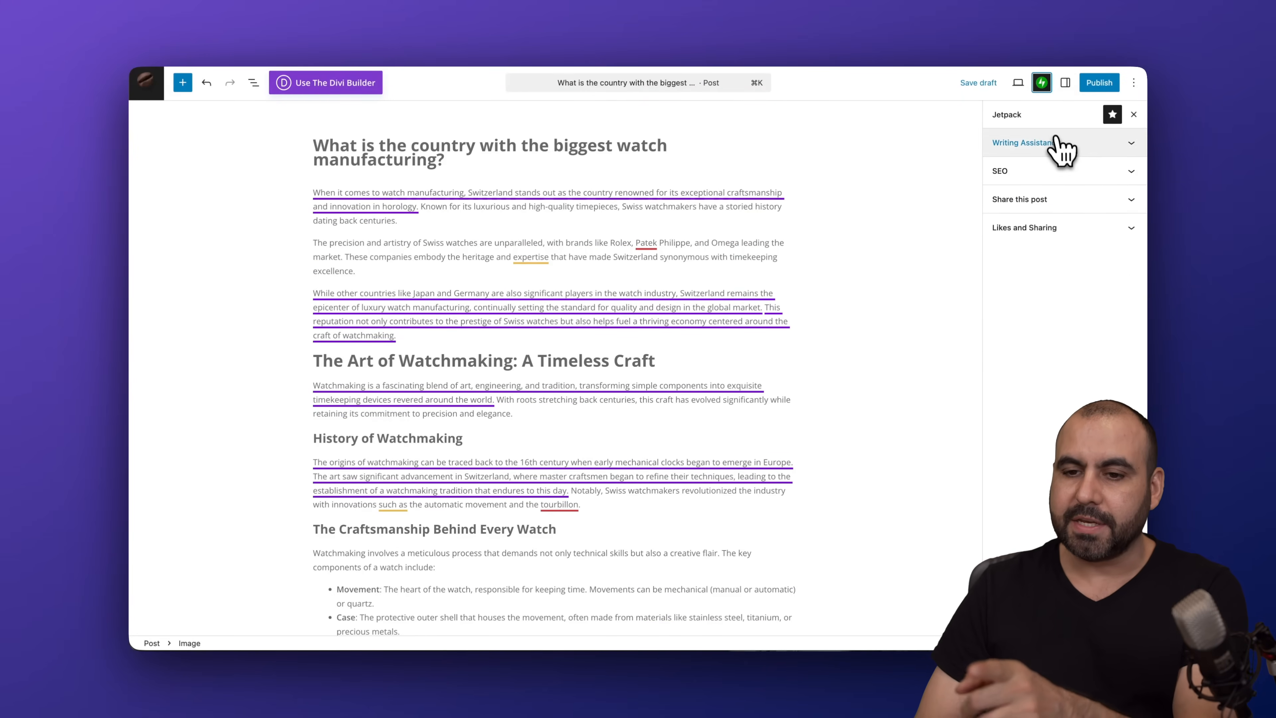
pyautogui.click(1060, 143)
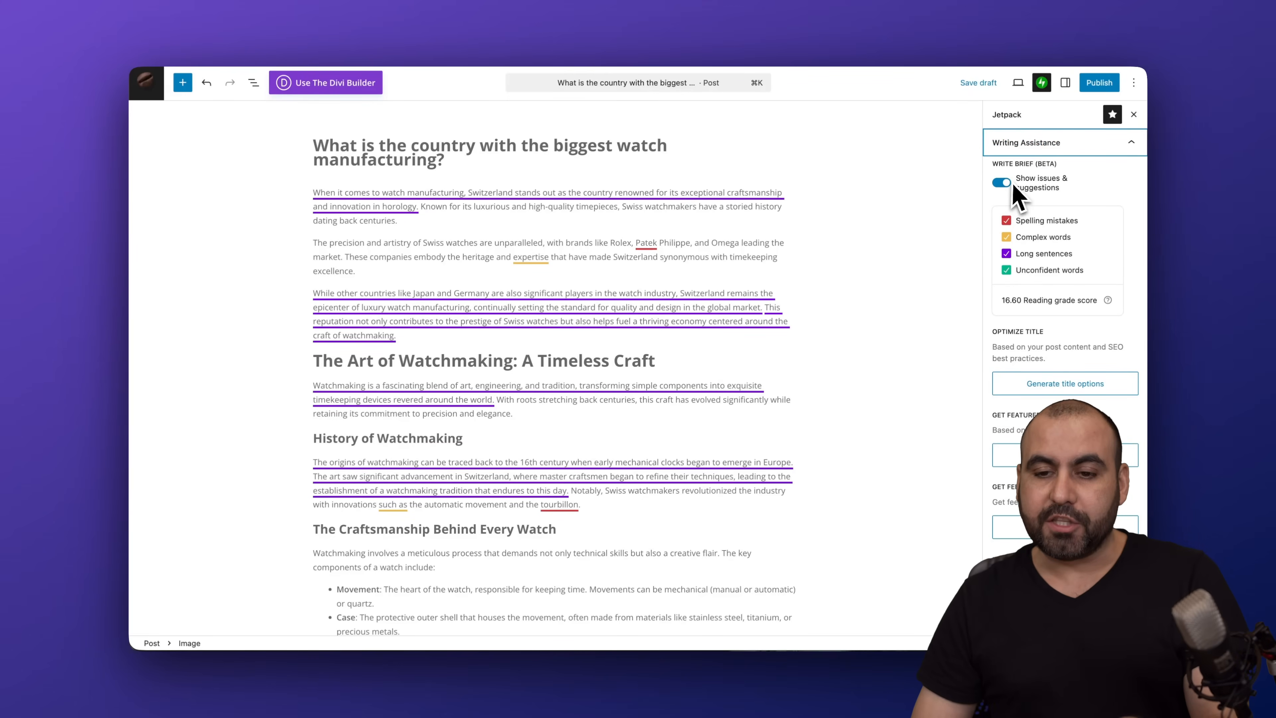
pyautogui.click(1002, 182)
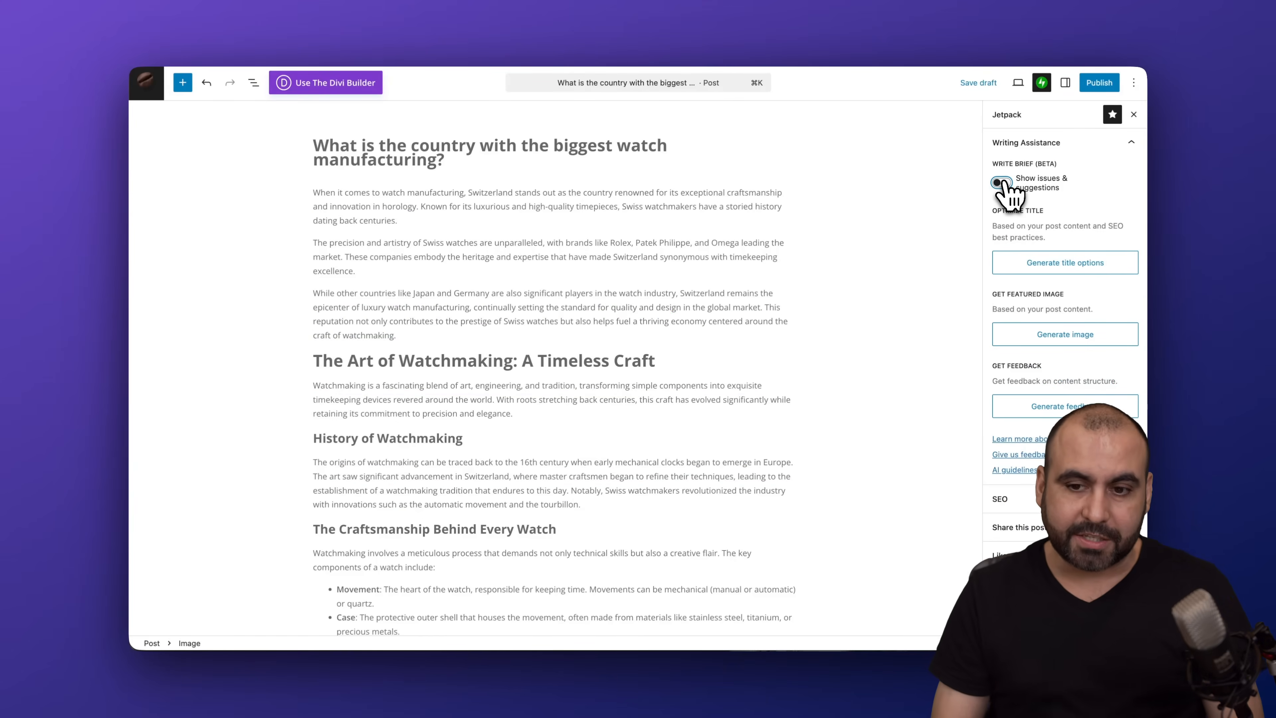
pyautogui.click(1001, 182)
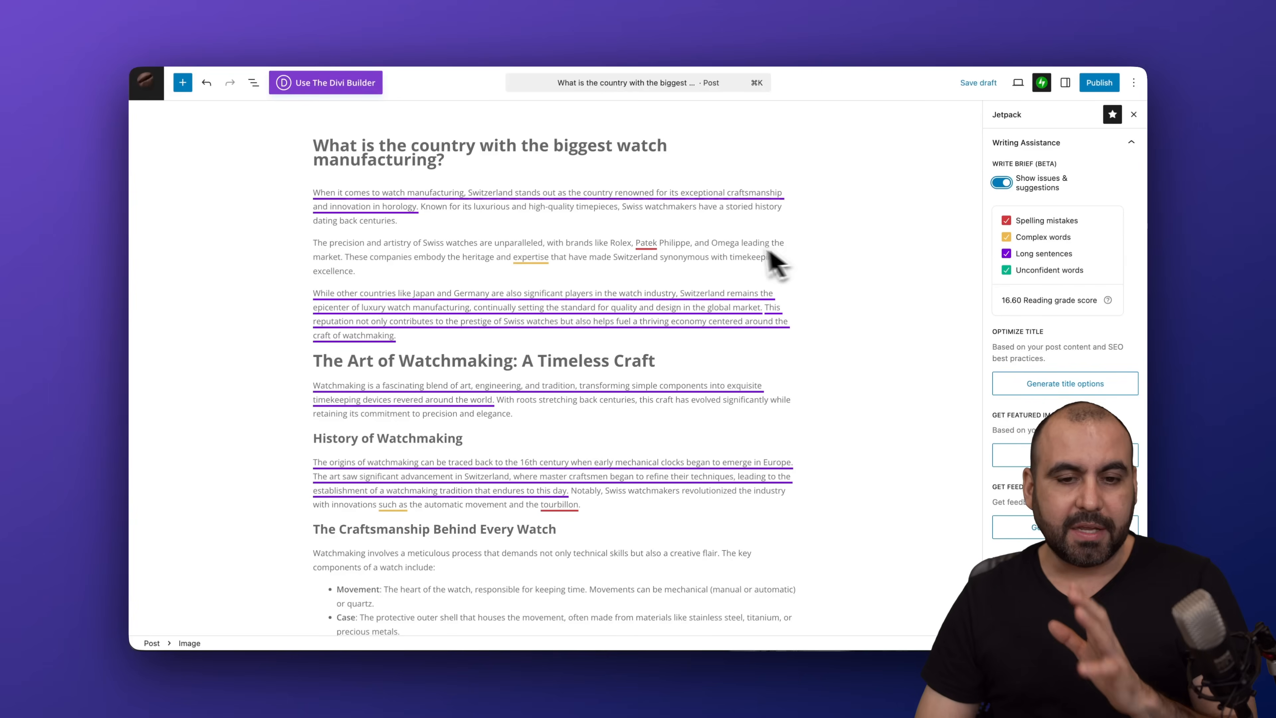
# - Request a suggestion for the long opening sentence of the introduction and replace the sentence with the suggested shorter ones
pyautogui.click(467, 195)
pyautogui.click(536, 212)
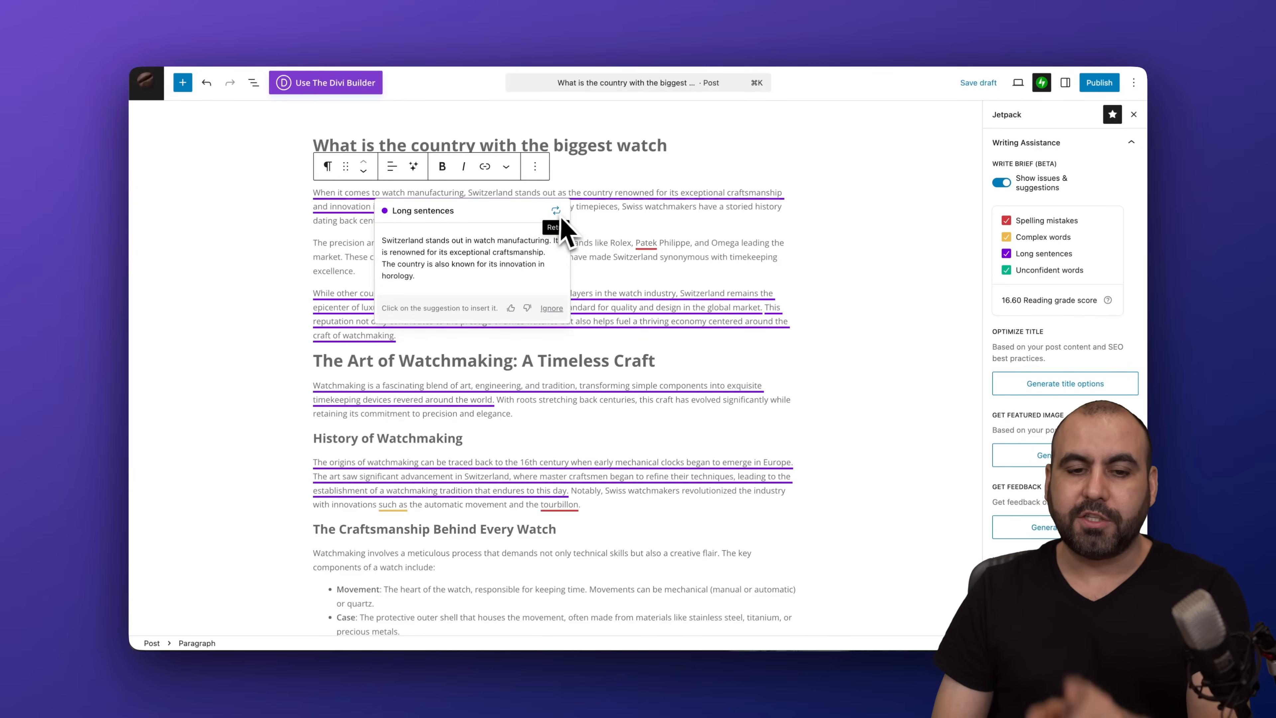
pyautogui.click(492, 253)
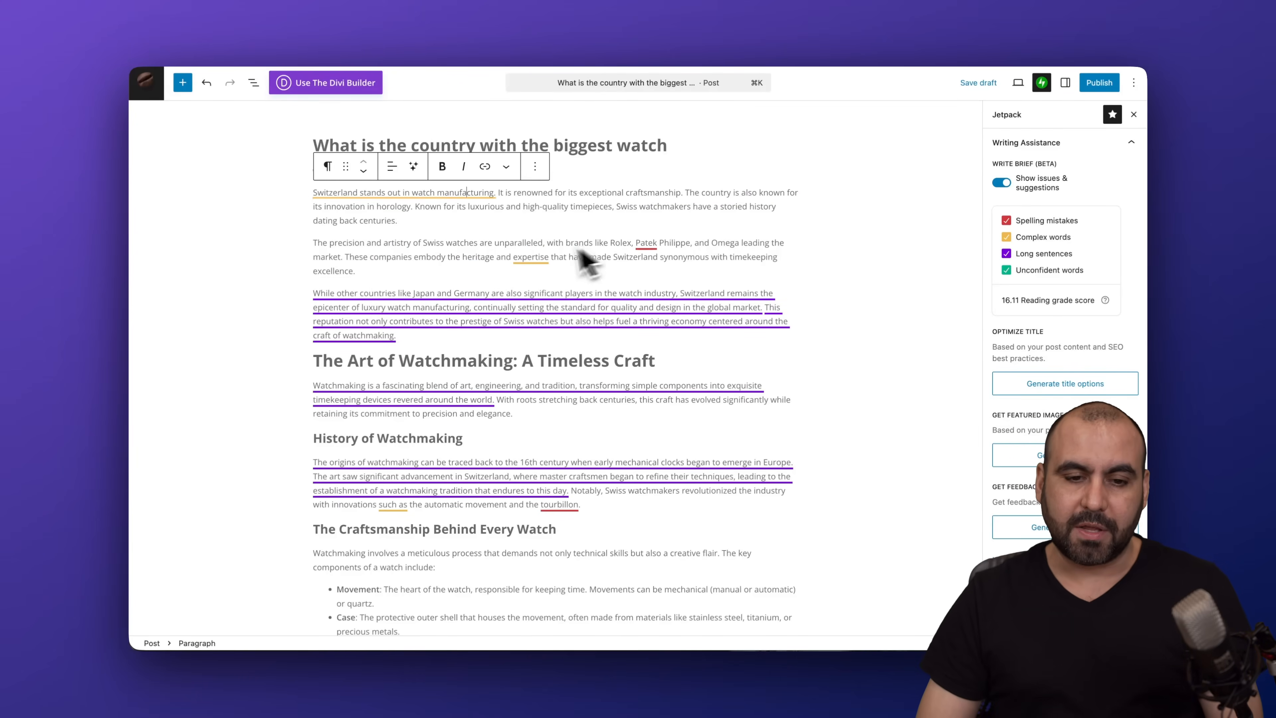
# - Get a suggestion for the complex word "expertise" in the second paragraph and replace it with "skill"
pyautogui.moveTo(528, 265)
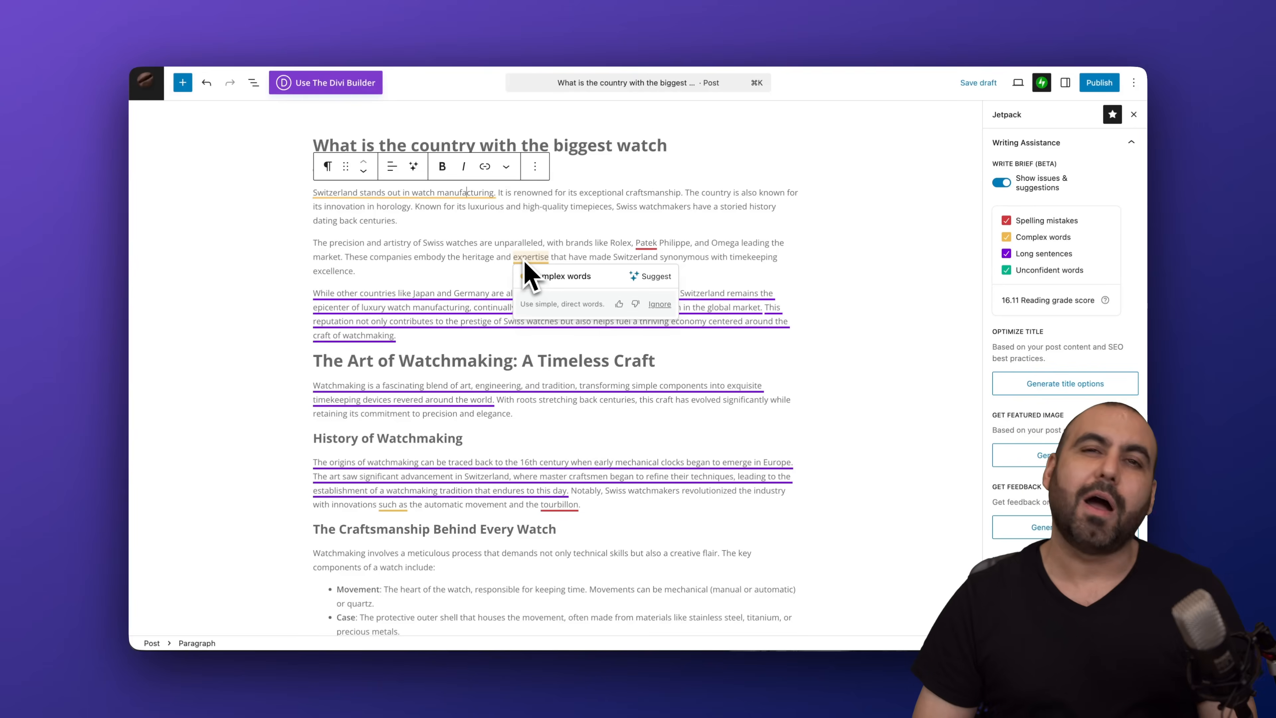
pyautogui.click(663, 278)
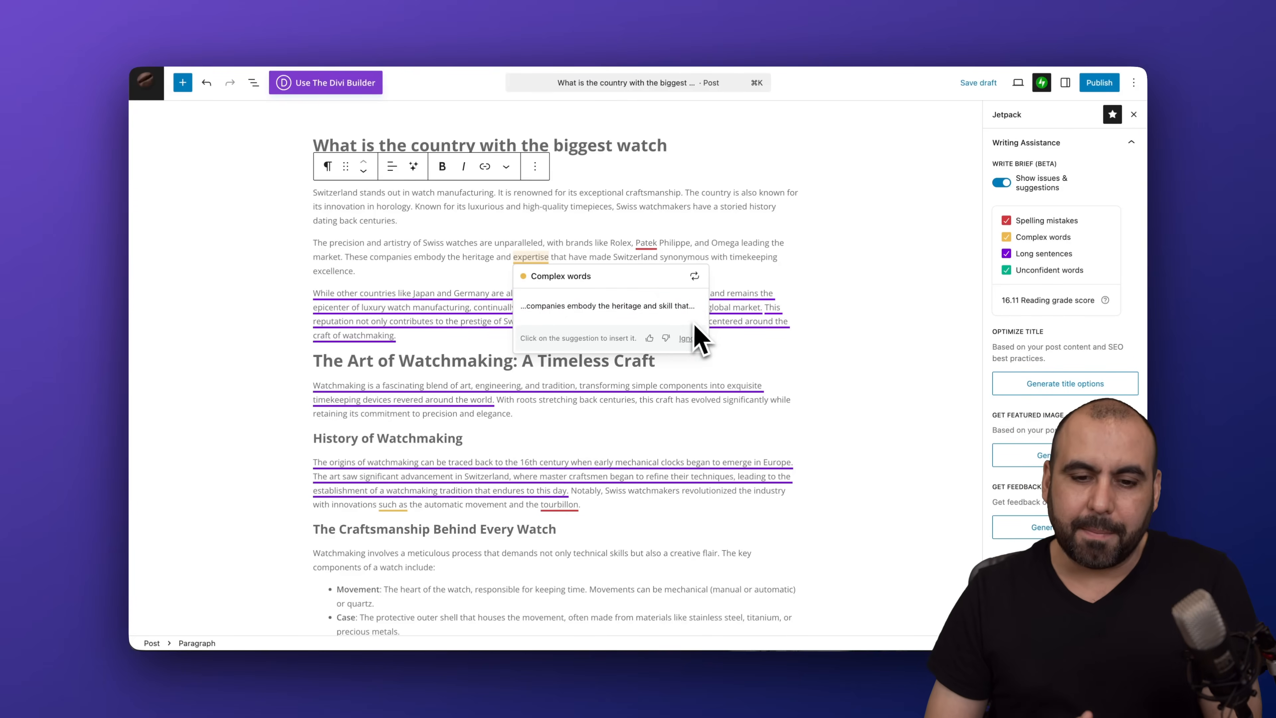
pyautogui.click(671, 307)
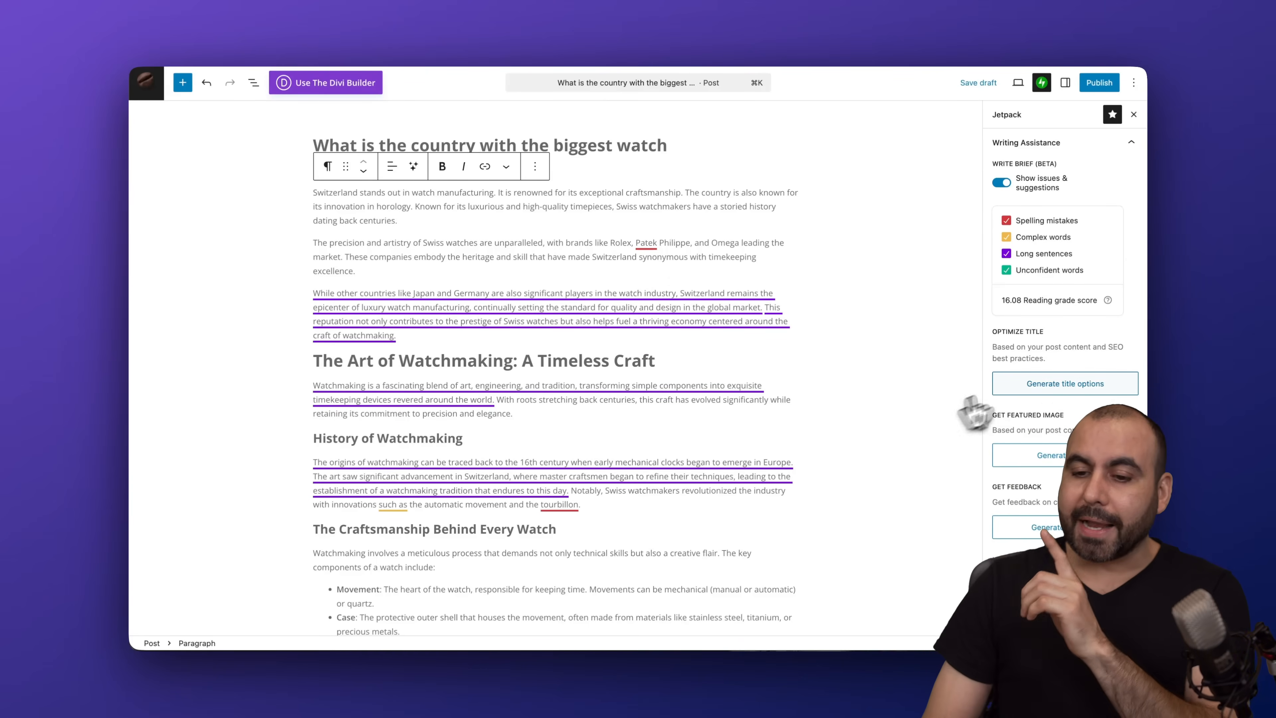
# - Generate SEO title options and replace the post title with "Swiss Watchmaking: Crafting Timeless Luxury"
pyautogui.click(1053, 394)
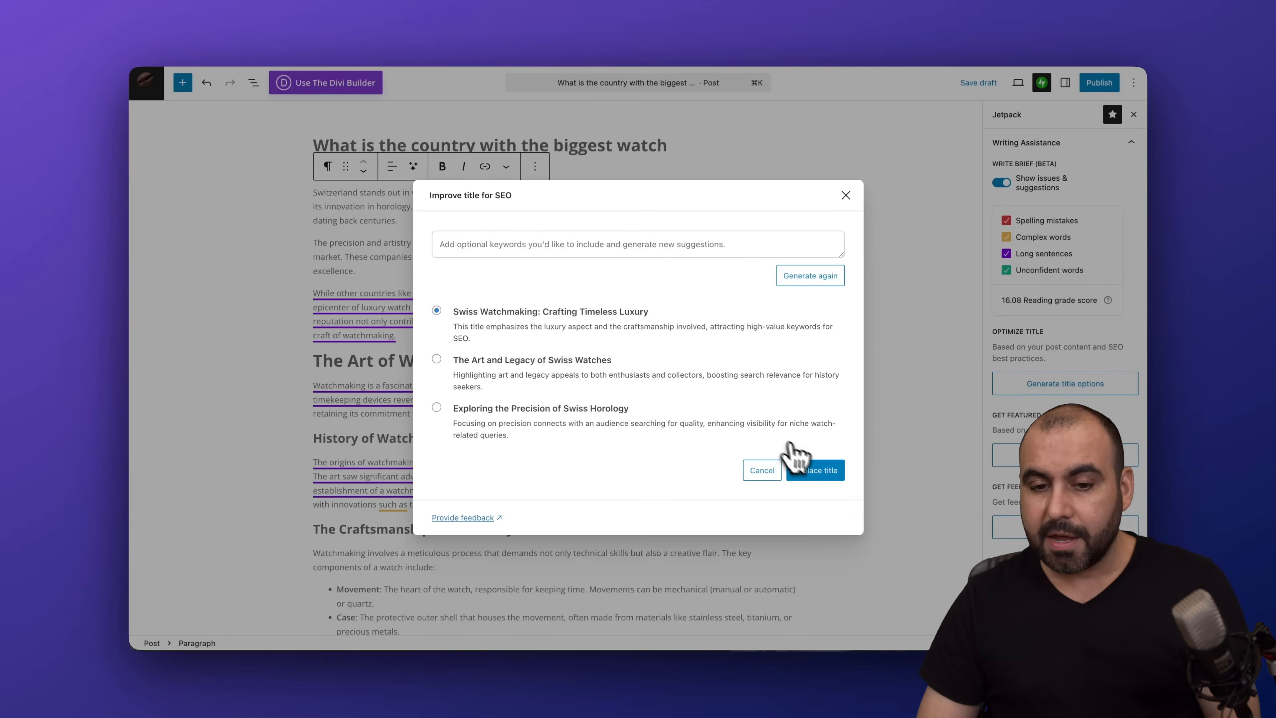
pyautogui.click(544, 244)
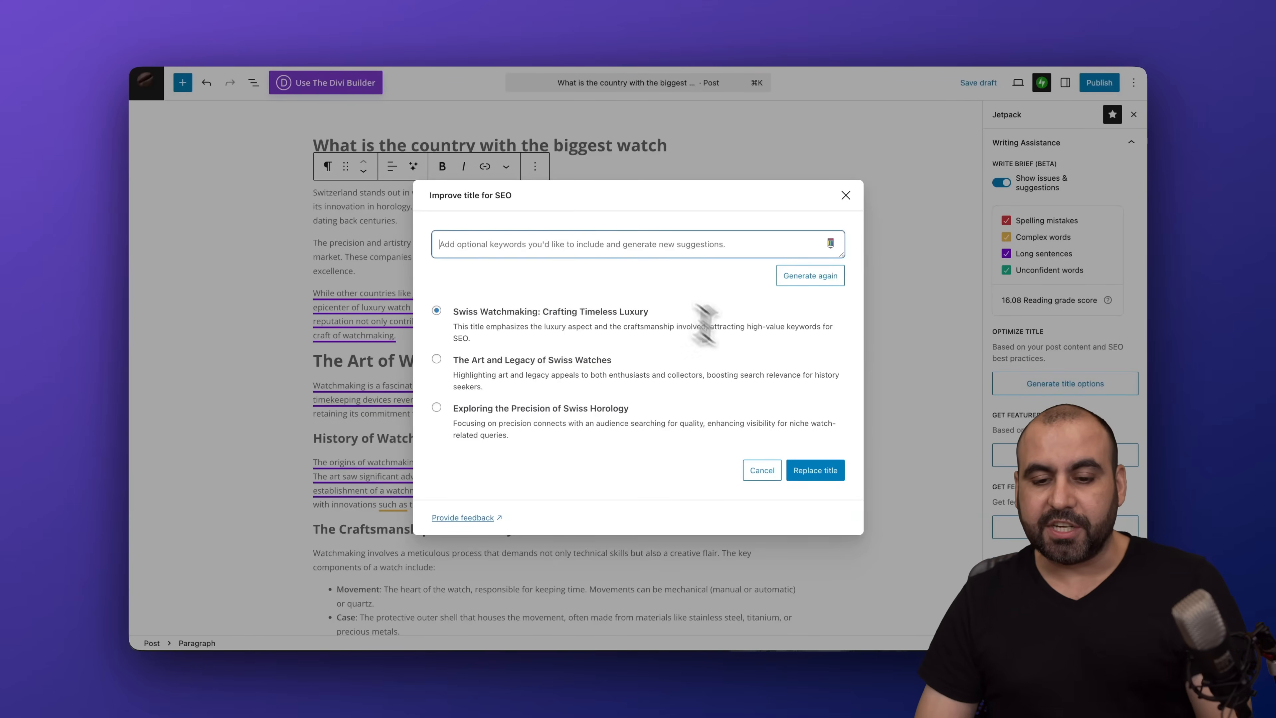
pyautogui.click(801, 469)
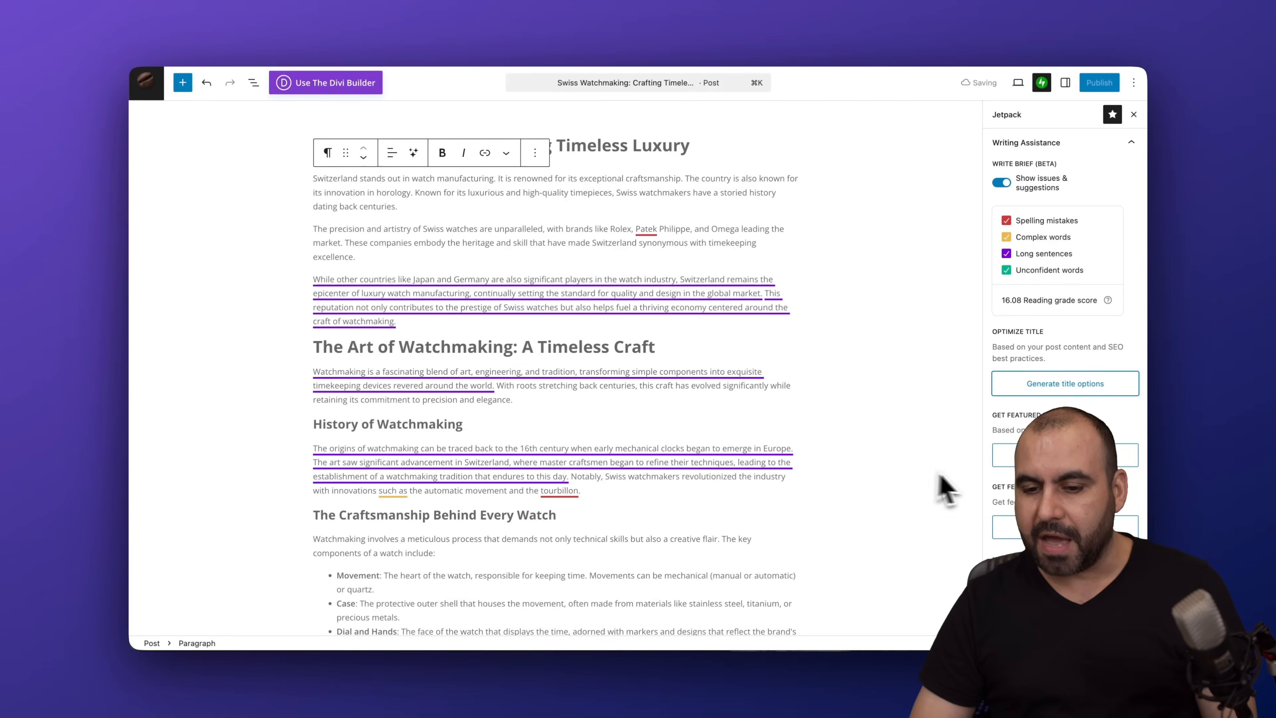
# - Try AI featured image generation and dismiss it, and generate feedback on the post's content structure to read
pyautogui.click(1063, 460)
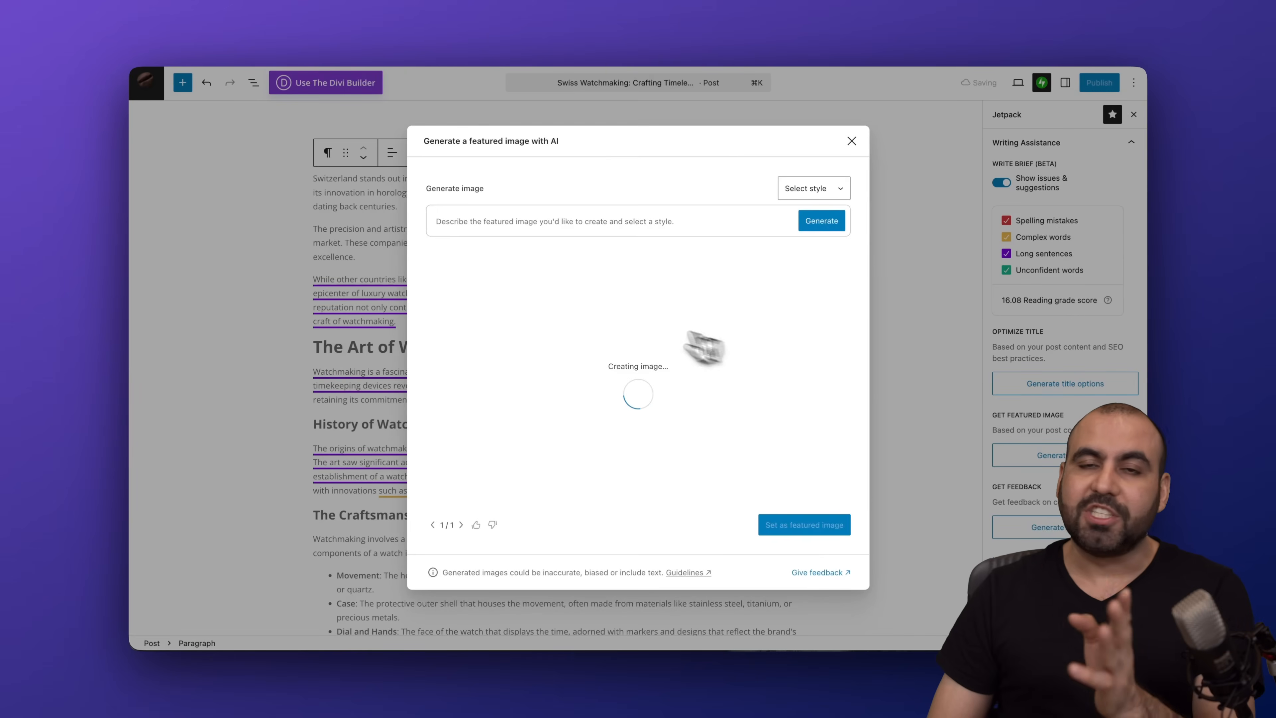
pyautogui.click(852, 141)
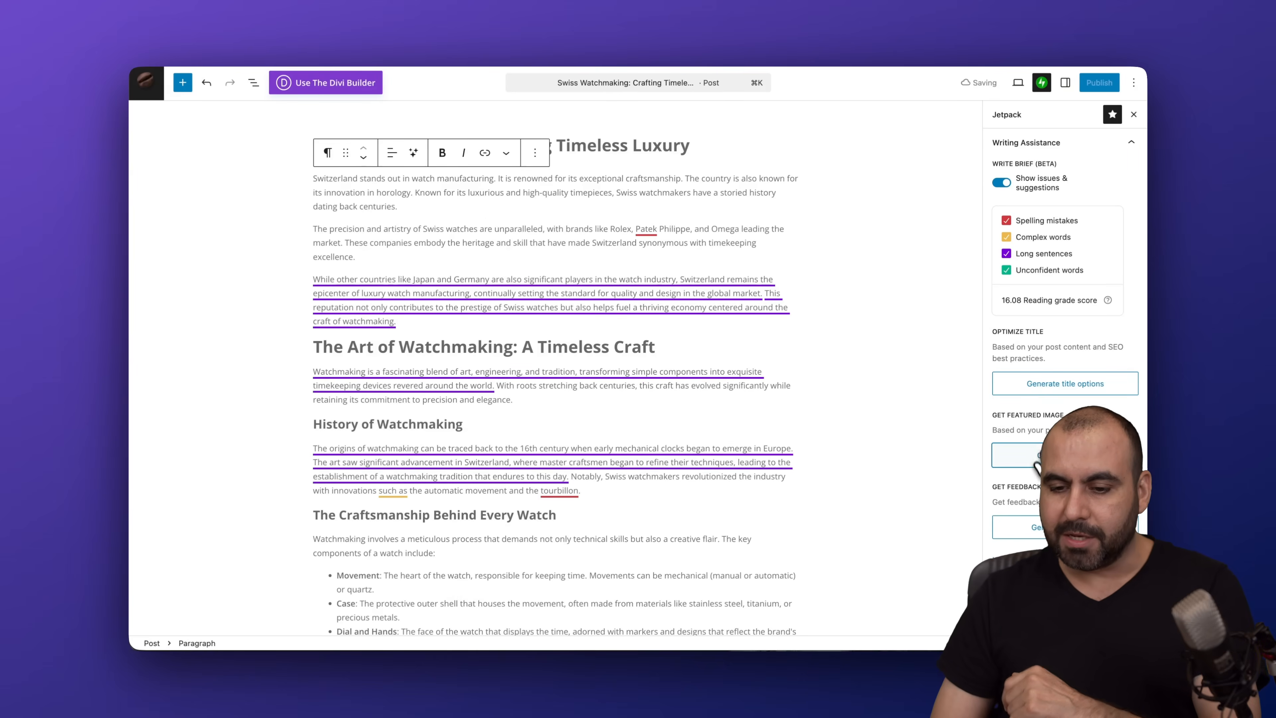
pyautogui.click(1038, 527)
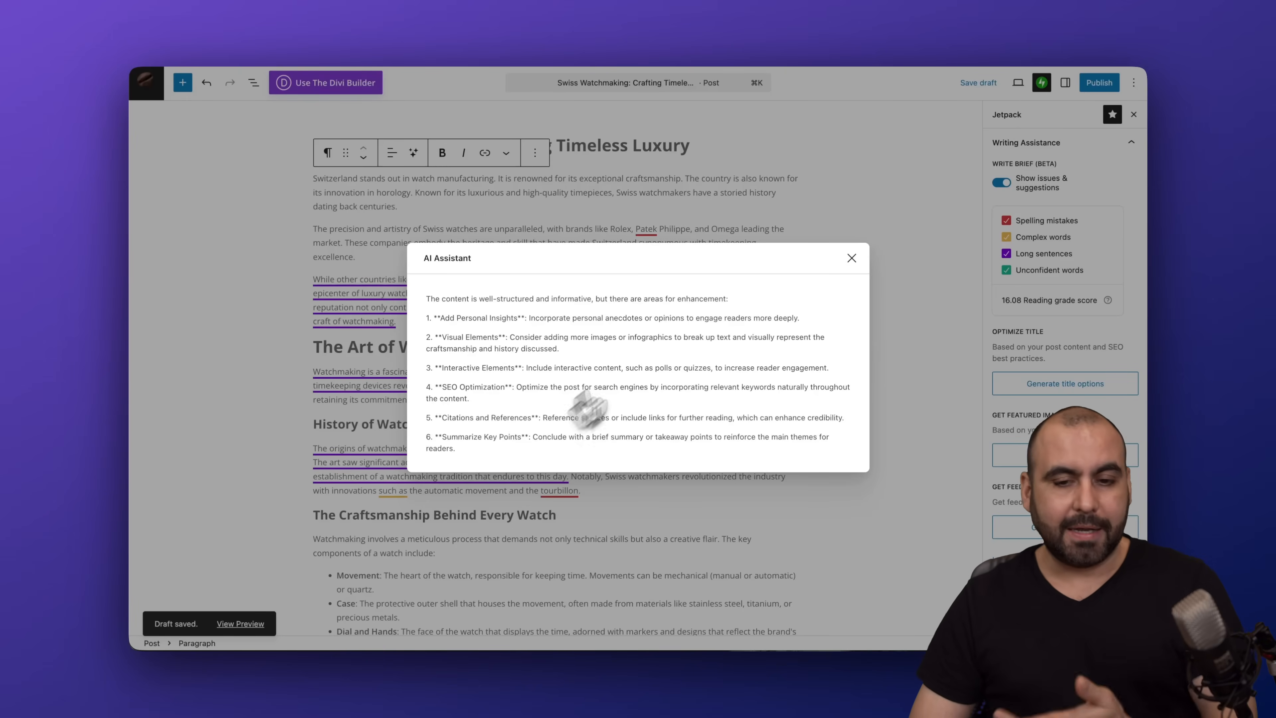
pyautogui.click(852, 259)
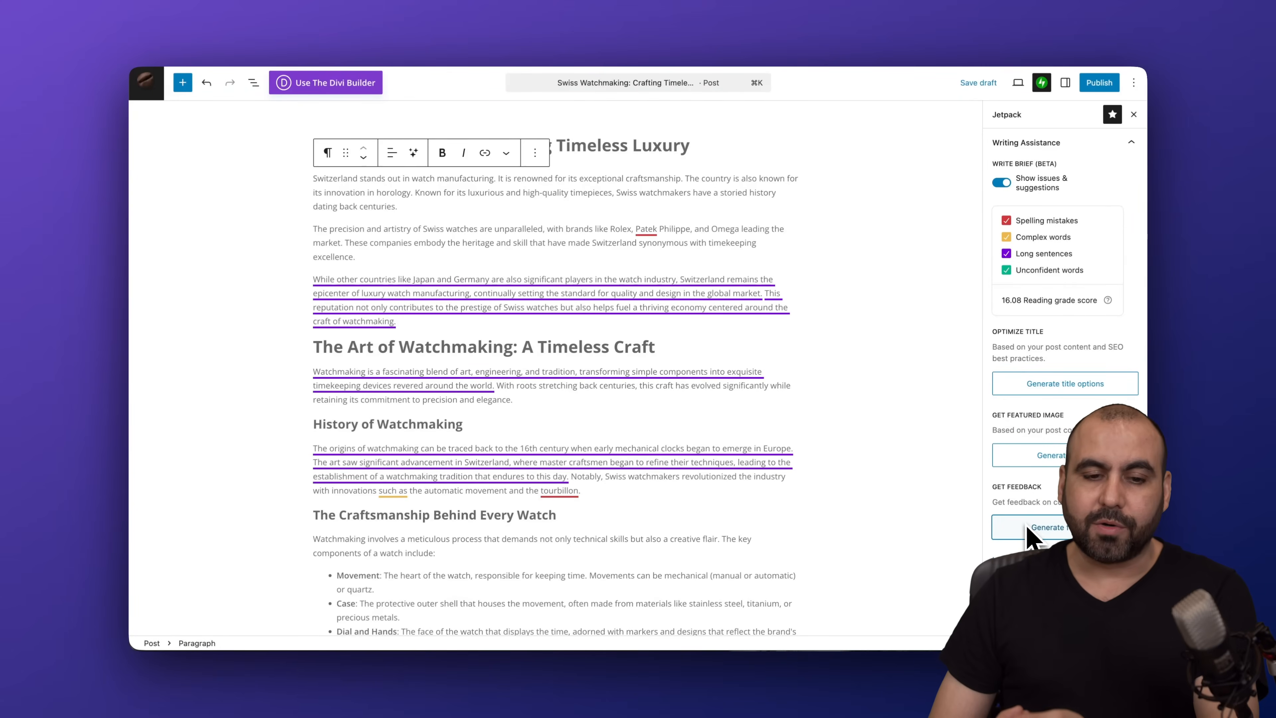